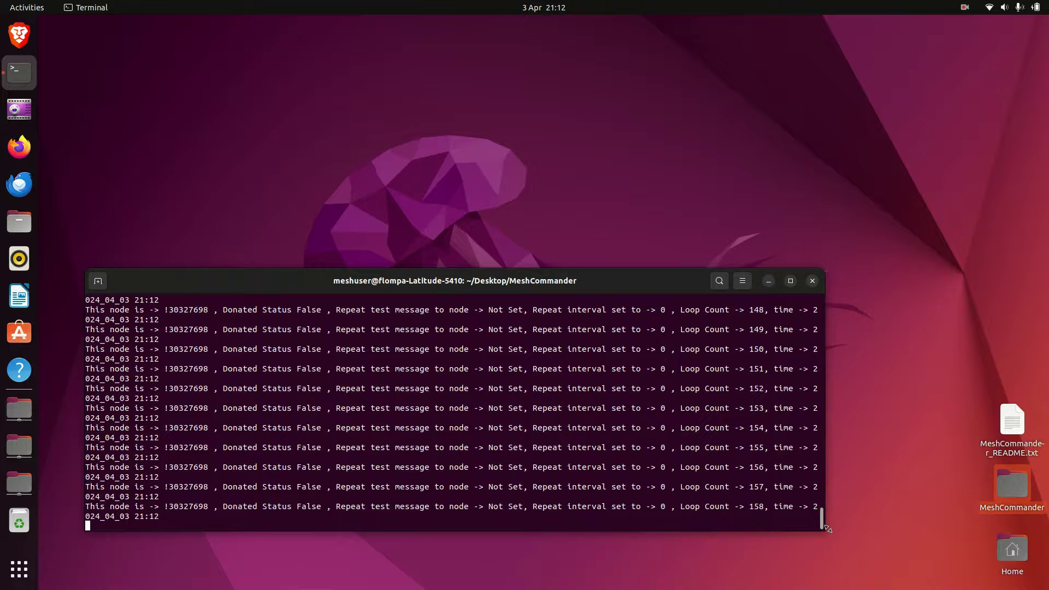
- Widen the Terminal window so each MeshCommander log line fits on a single row
drag(826, 529, 936, 509)
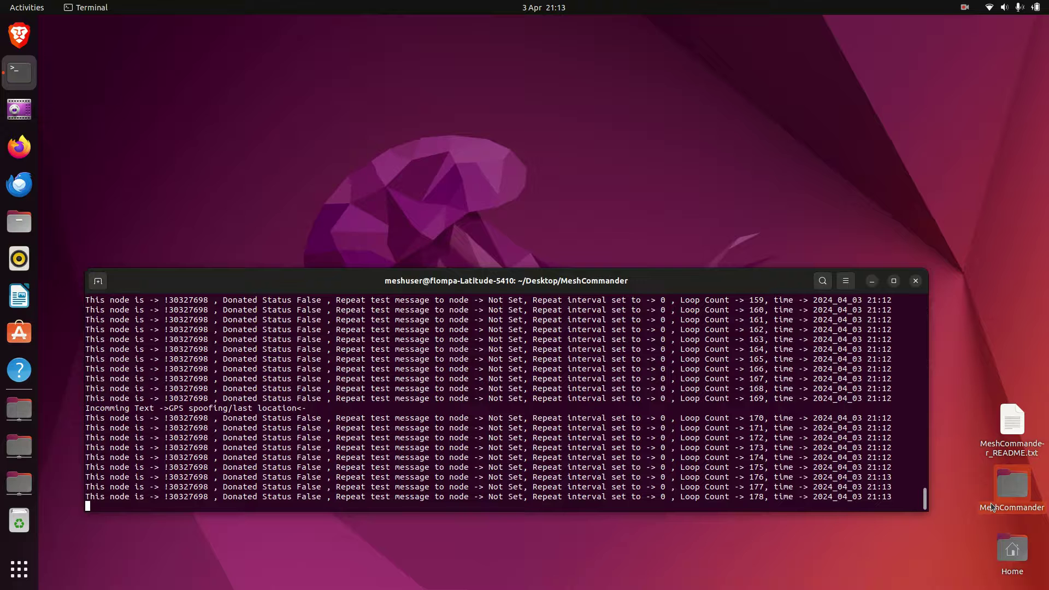
- Open the MeshCommander folder, then make its window wider and shorter and move it down-right
double_click(1011, 488)
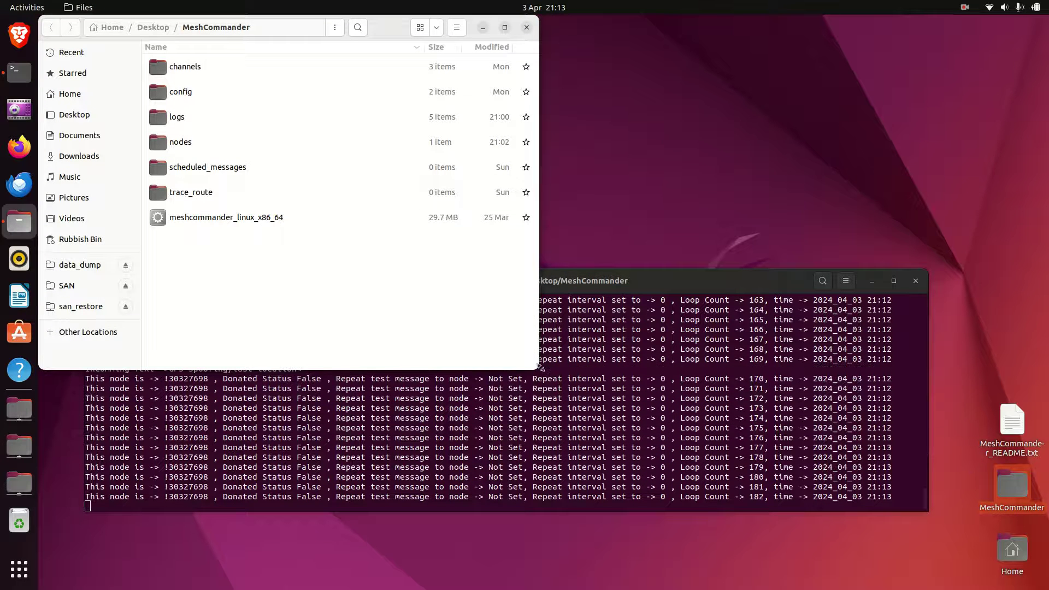
drag(540, 368, 804, 319)
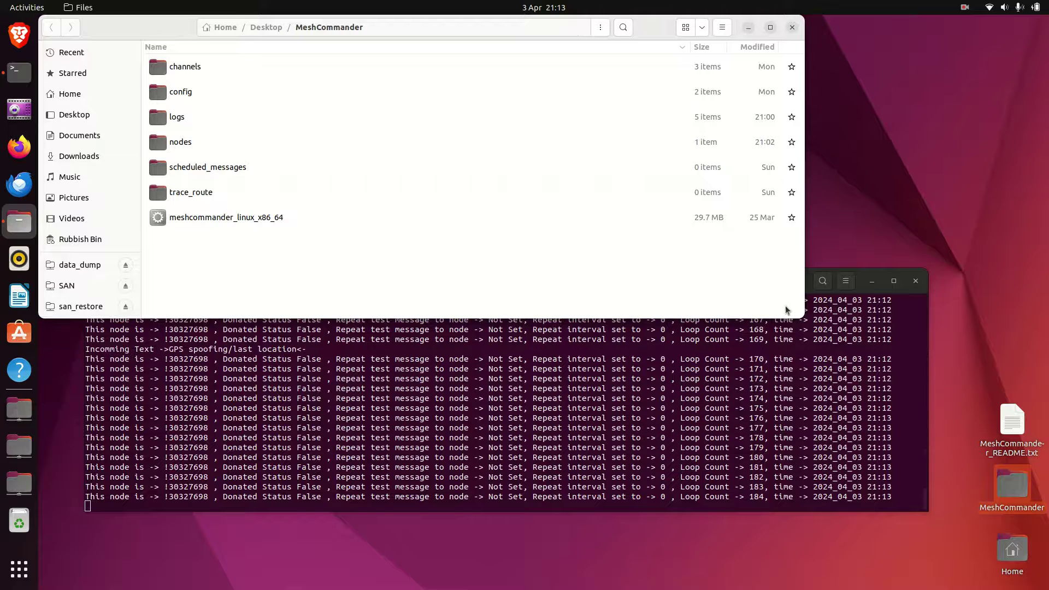
drag(653, 31, 712, 53)
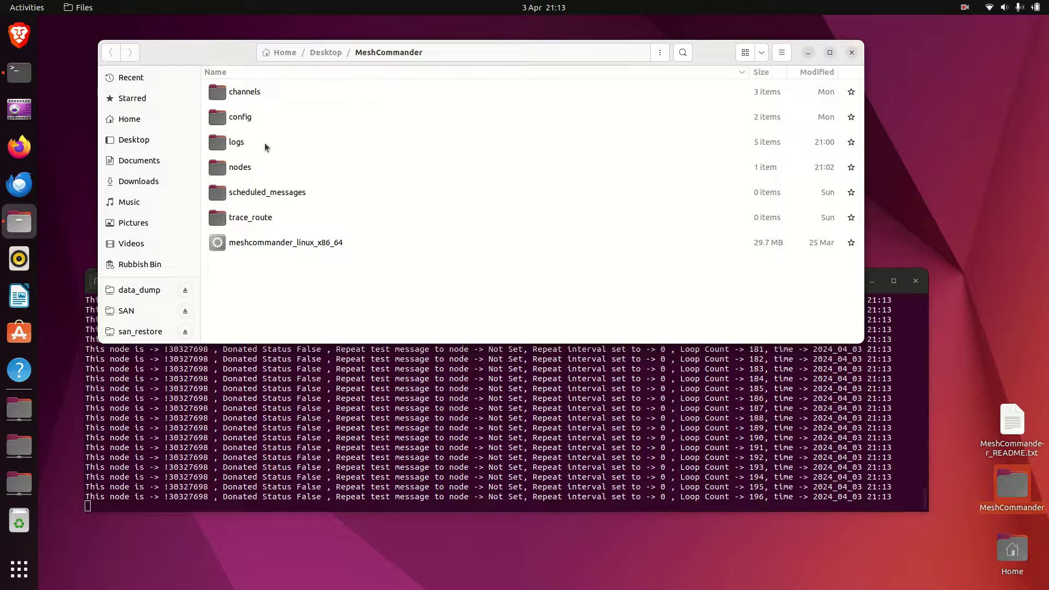
- Open nodes, then the da54b828 node folder to see its schedule subfolders
click(244, 173)
double_click(243, 173)
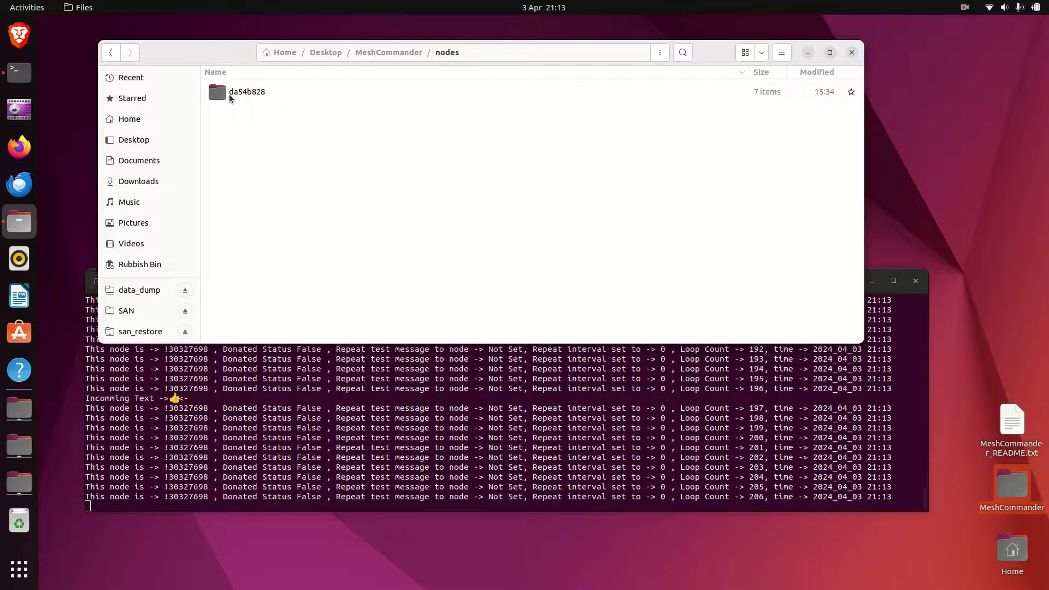
click(229, 92)
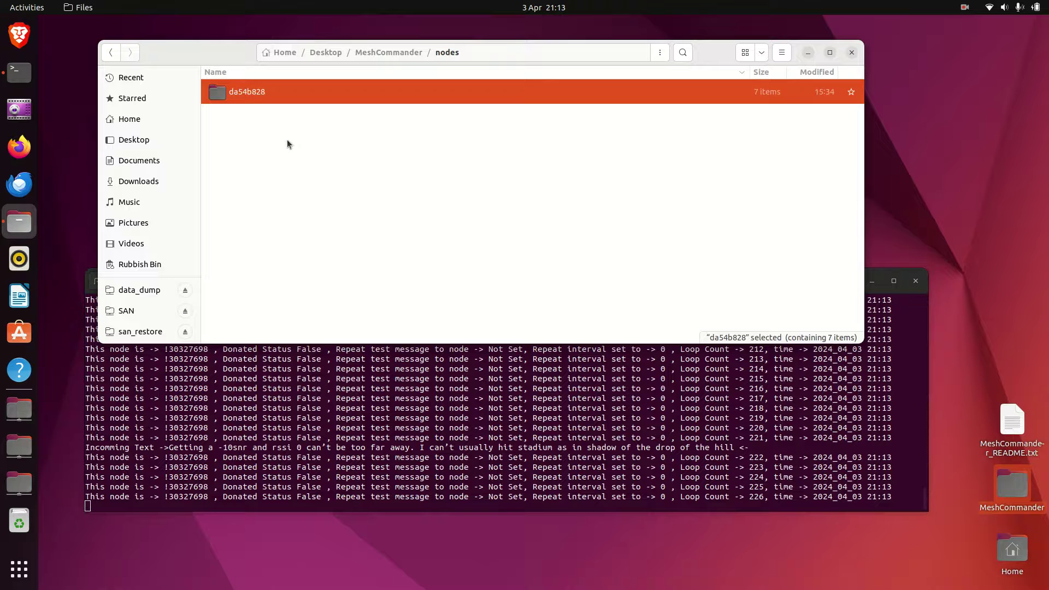
click(268, 122)
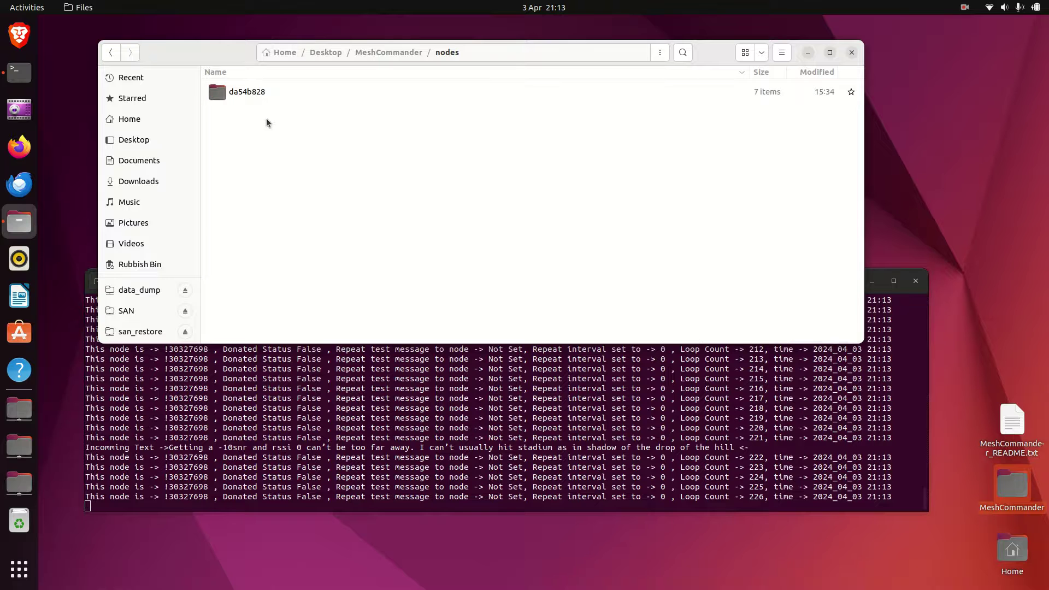
click(258, 91)
double_click(257, 91)
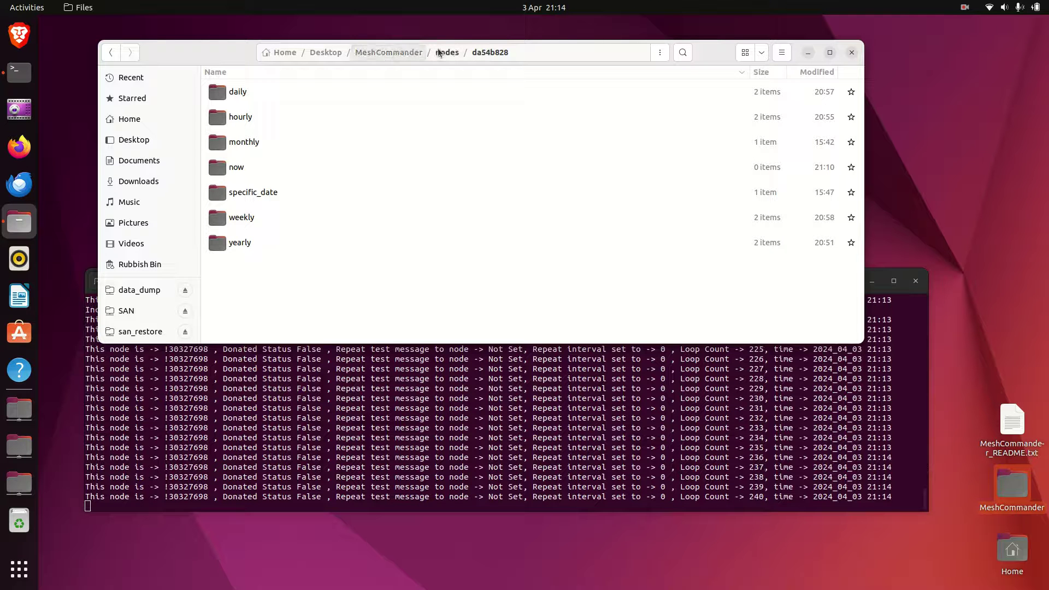
click(399, 53)
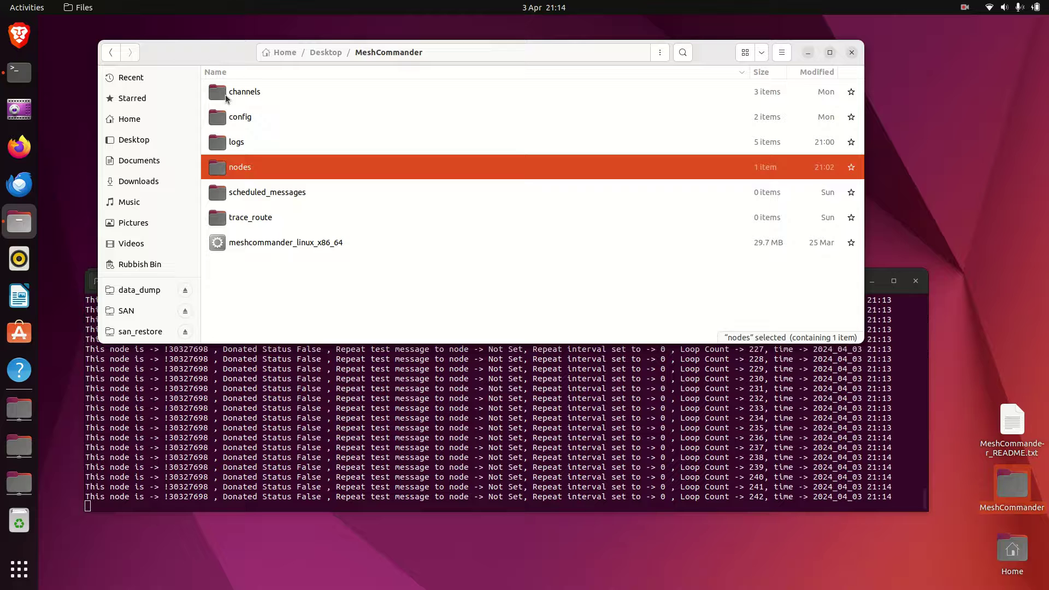
double_click(234, 95)
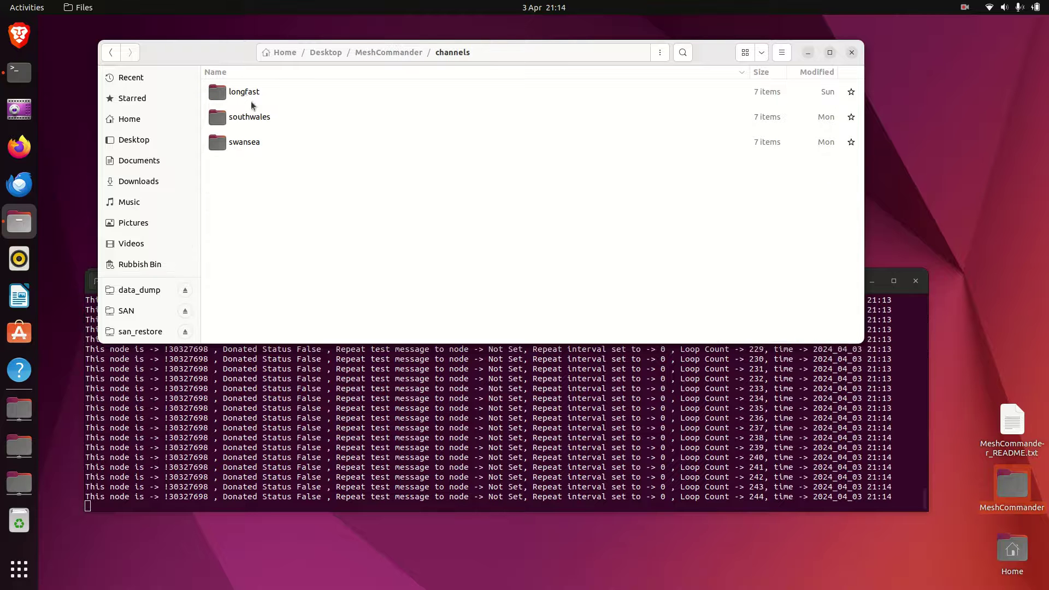
double_click(244, 98)
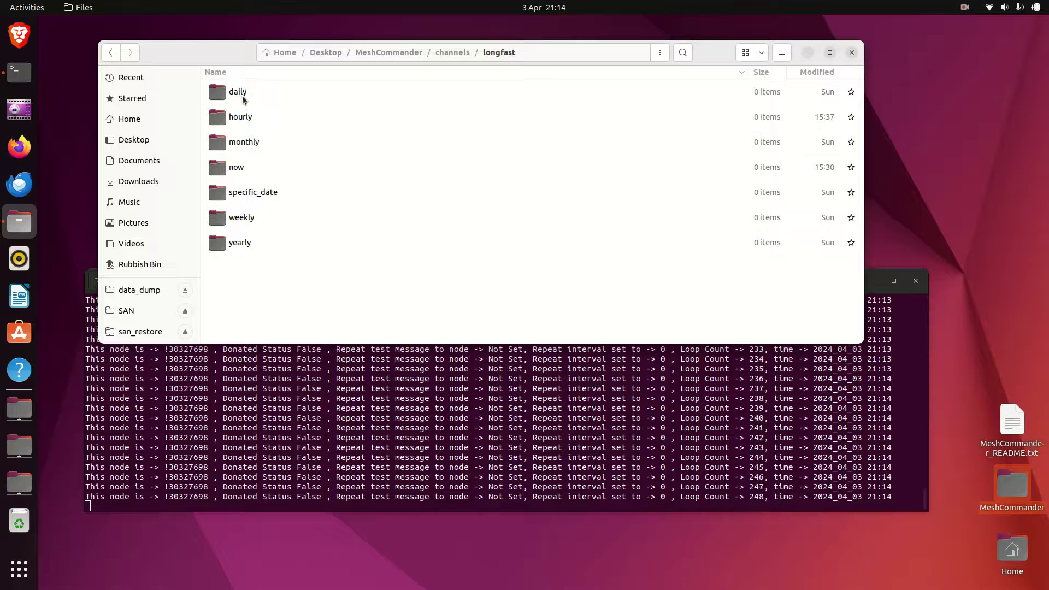
click(242, 97)
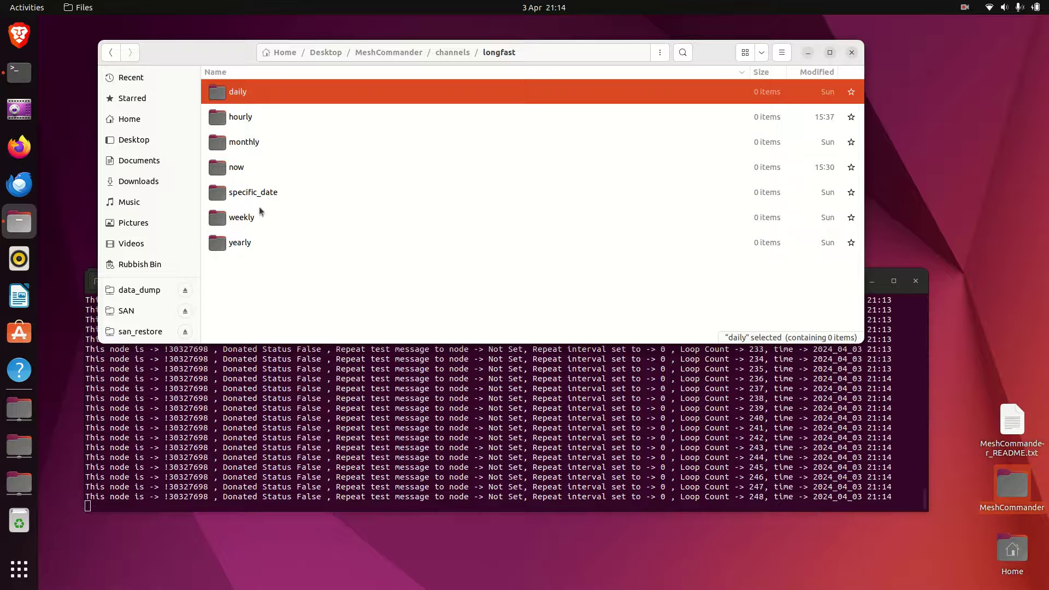
shift+click(247, 248)
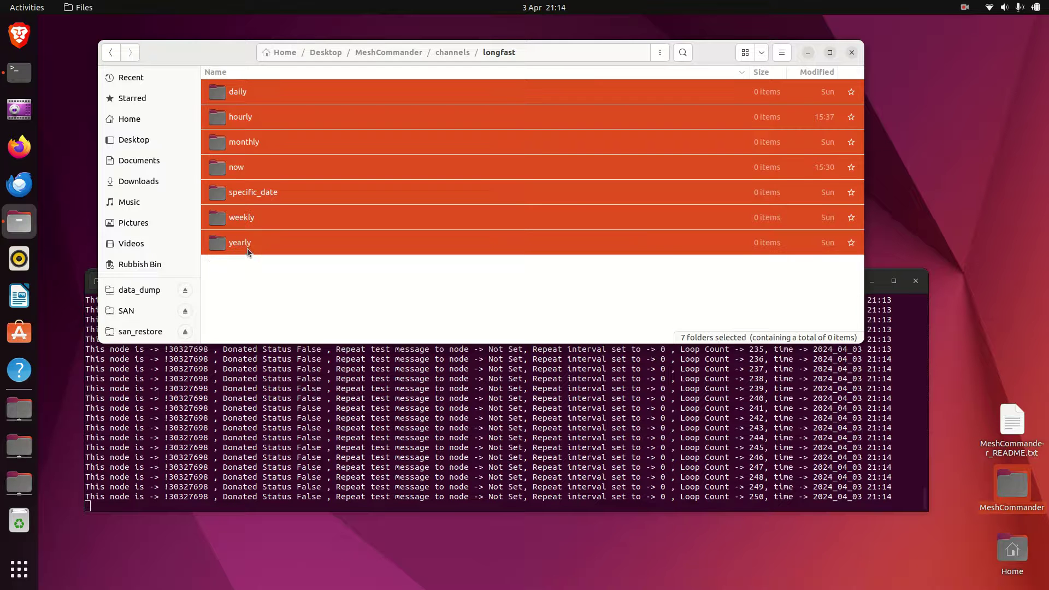
click(276, 271)
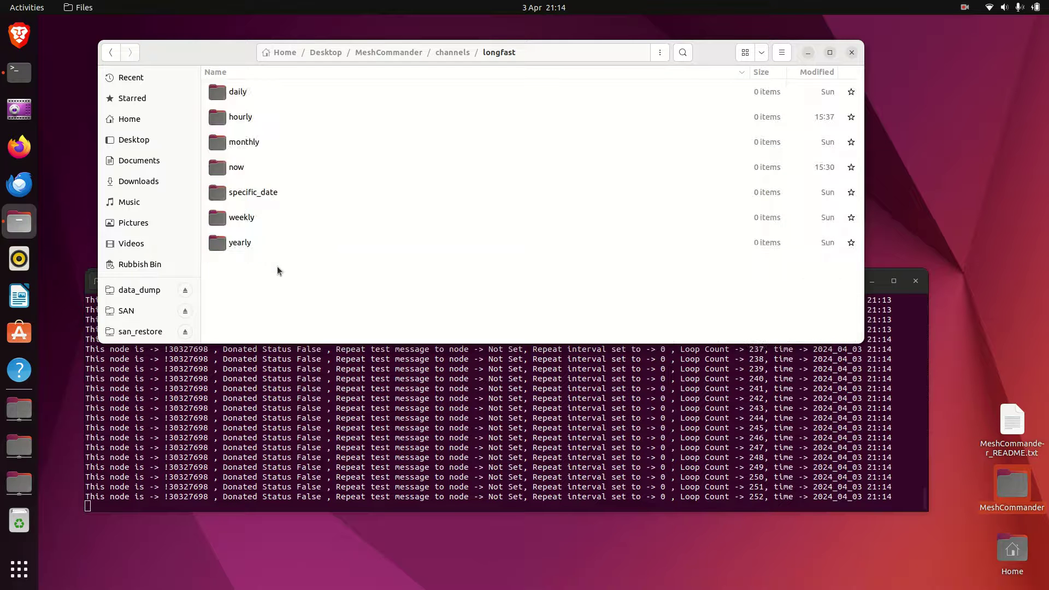
click(448, 52)
click(392, 54)
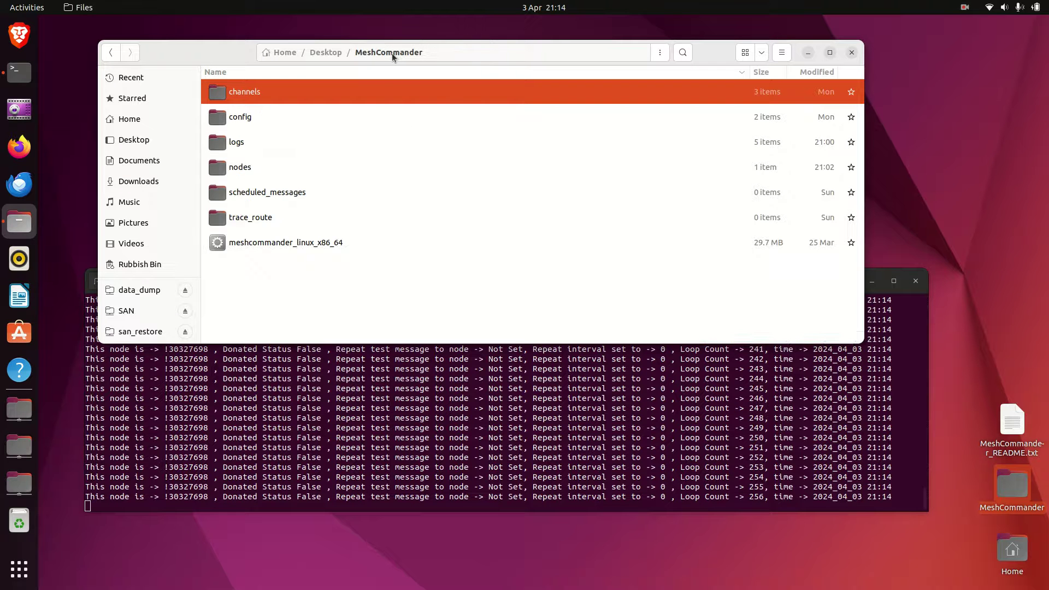
- Navigate into nodes, da54b828 and then the hourly schedule folder
double_click(244, 168)
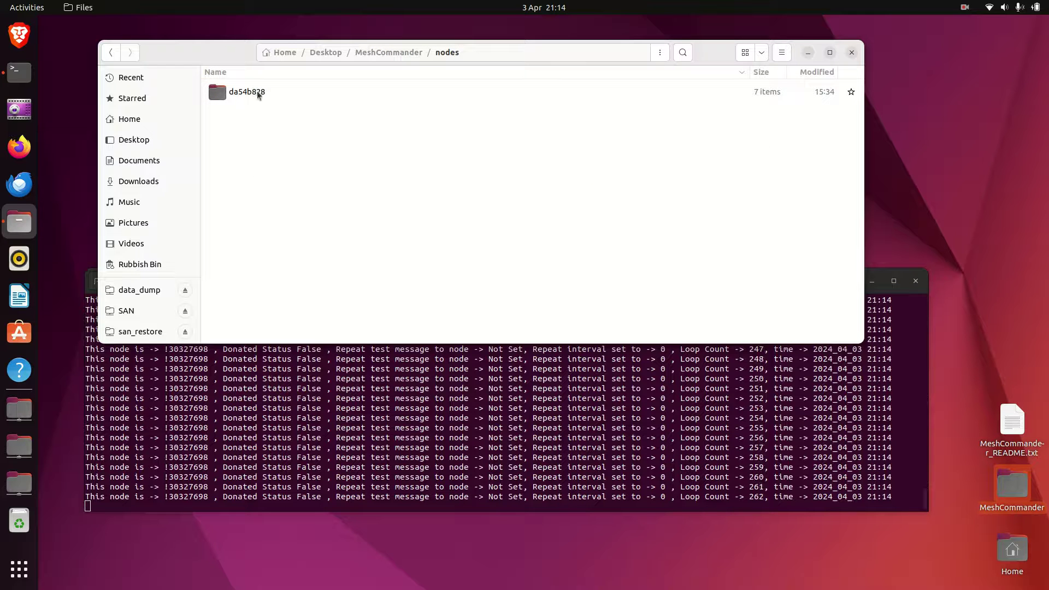
double_click(257, 93)
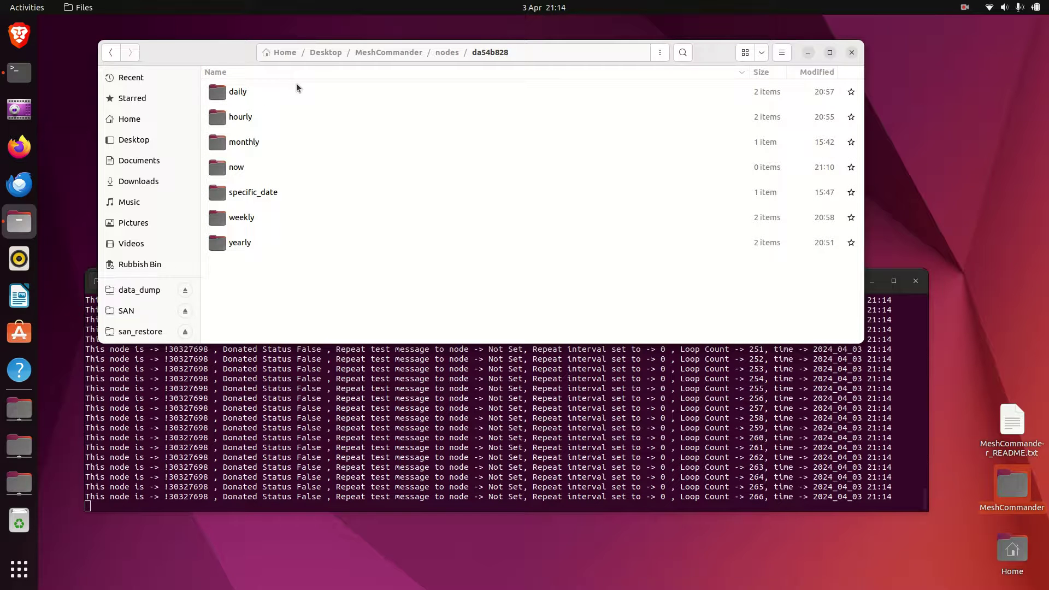
double_click(244, 117)
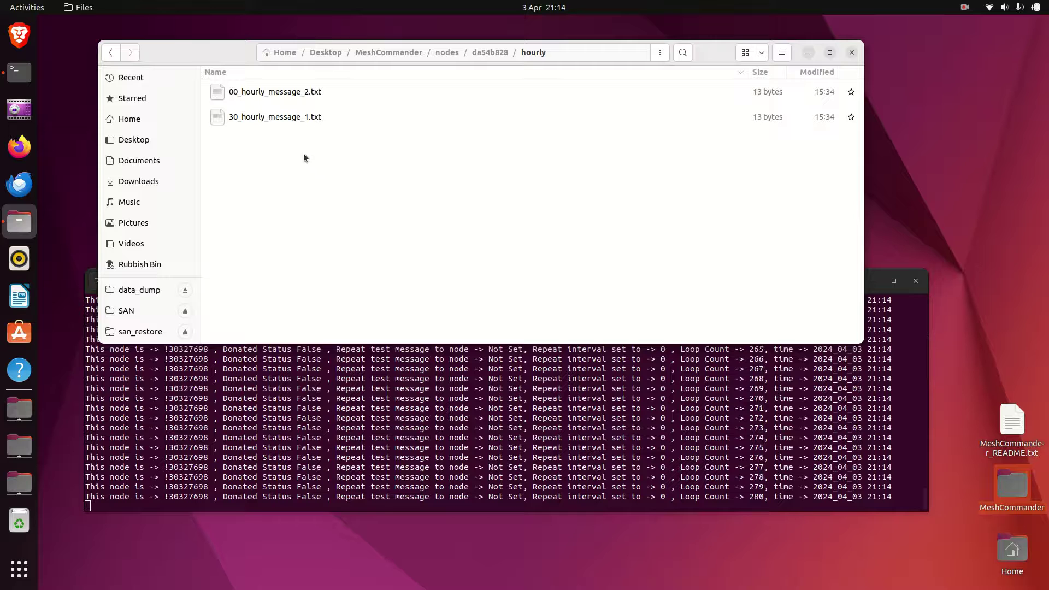
- Check that 00_hourly_message_2.txt contains 'Test Message', then close the editor
click(276, 96)
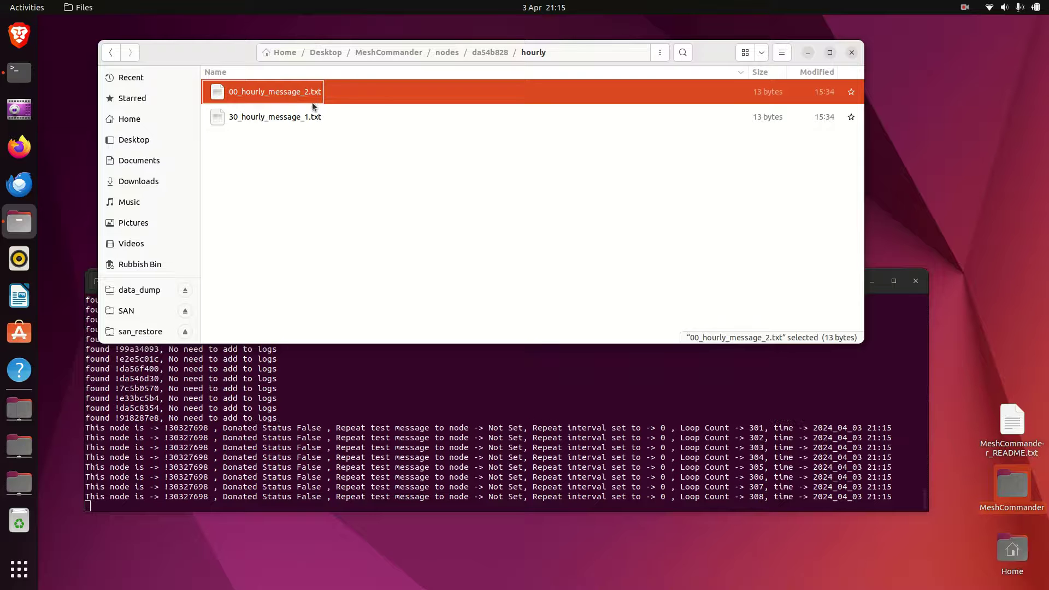
click(302, 134)
double_click(299, 94)
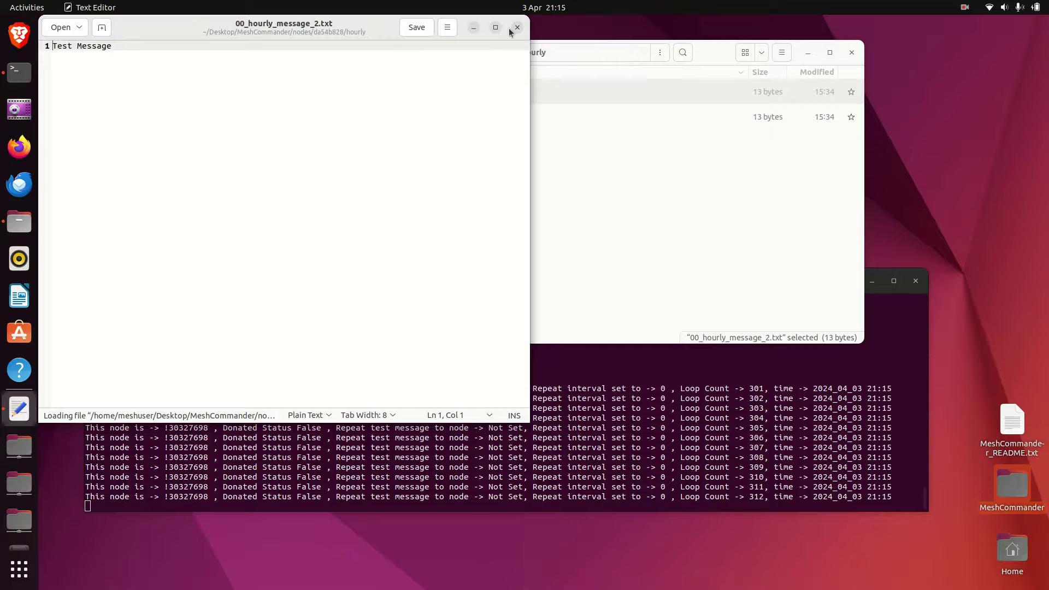
click(517, 29)
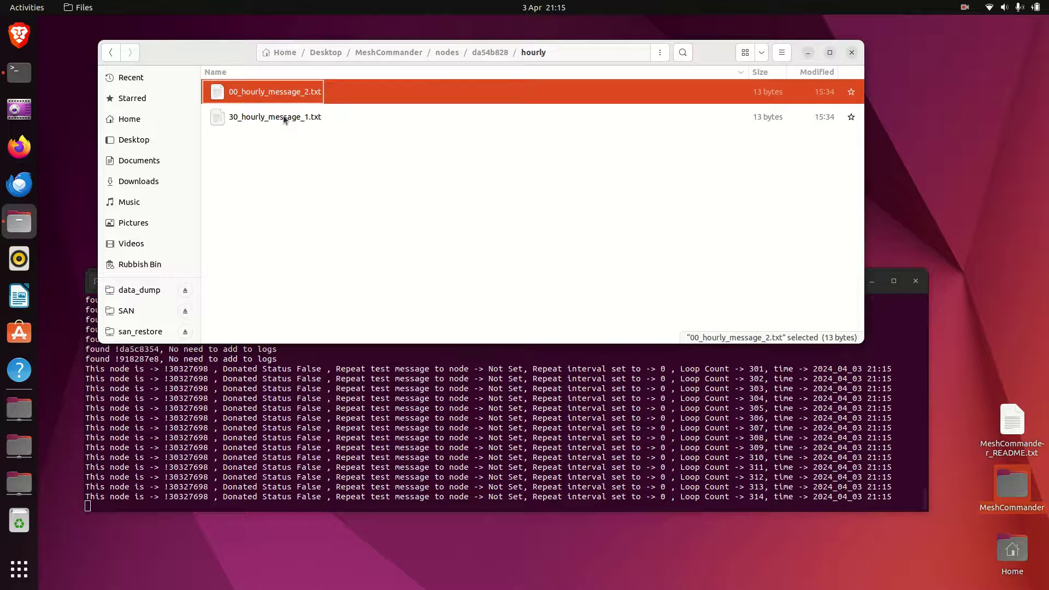
click(288, 117)
click(310, 170)
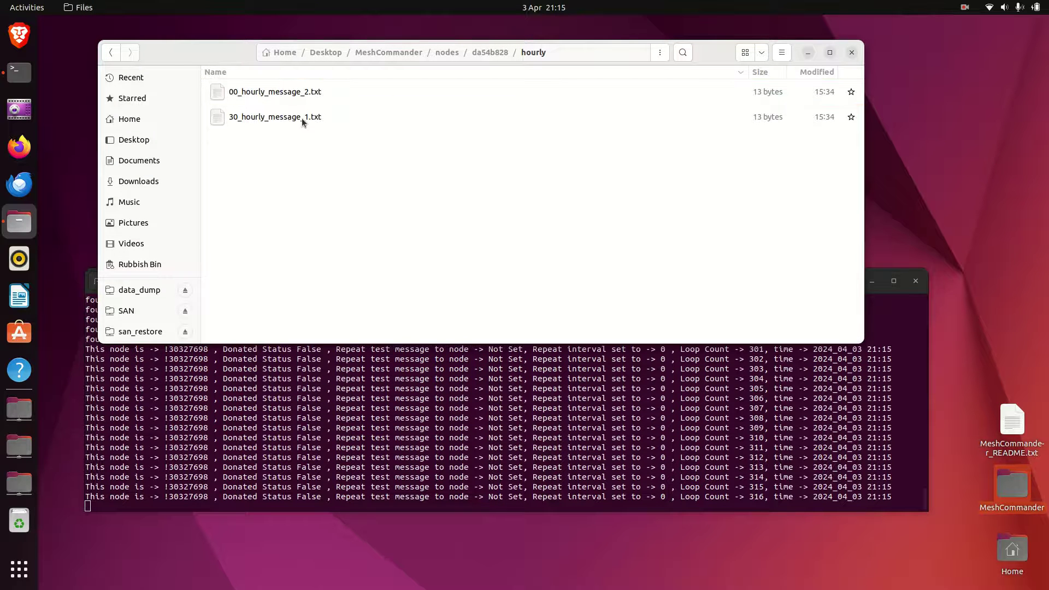
- Copy 30_hourly_message_1.txt and paste a duplicate into the hourly folder
click(298, 118)
right_click(304, 124)
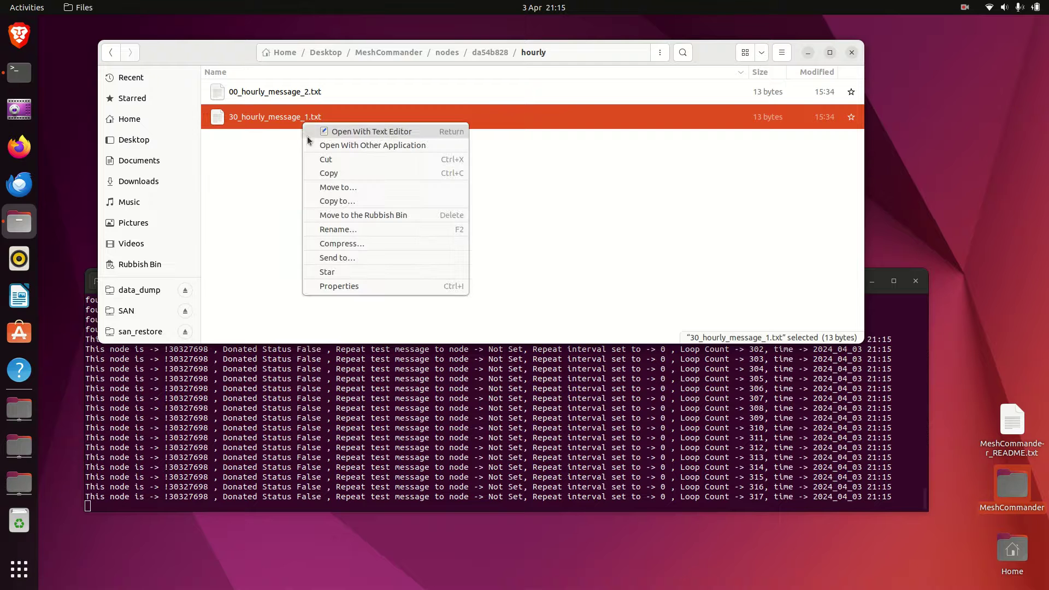
click(345, 173)
right_click(324, 189)
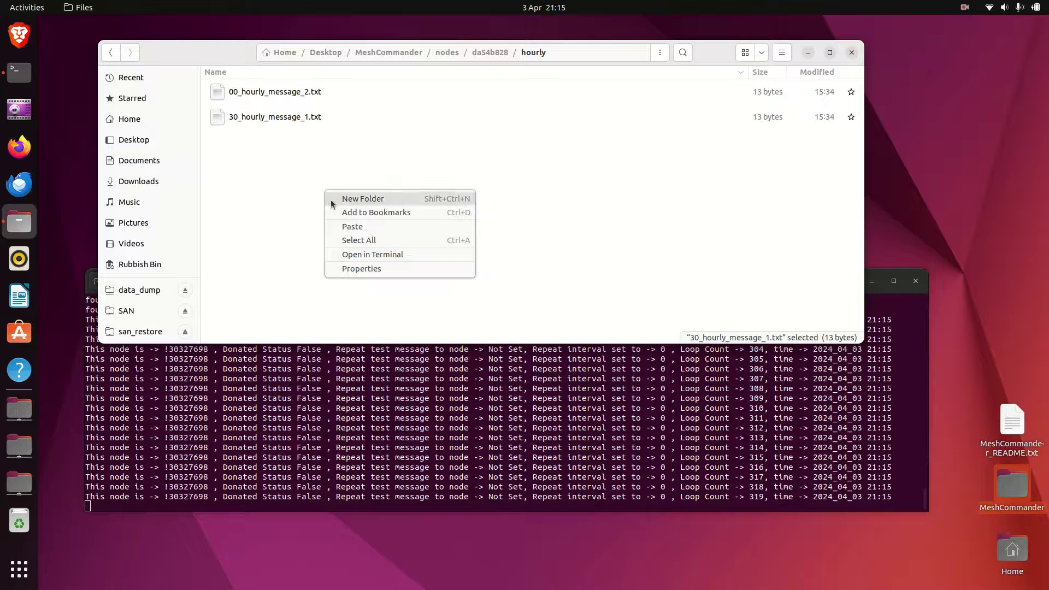
click(366, 232)
- Rename the pasted copy to 45_hourly_message.txt
right_click(310, 142)
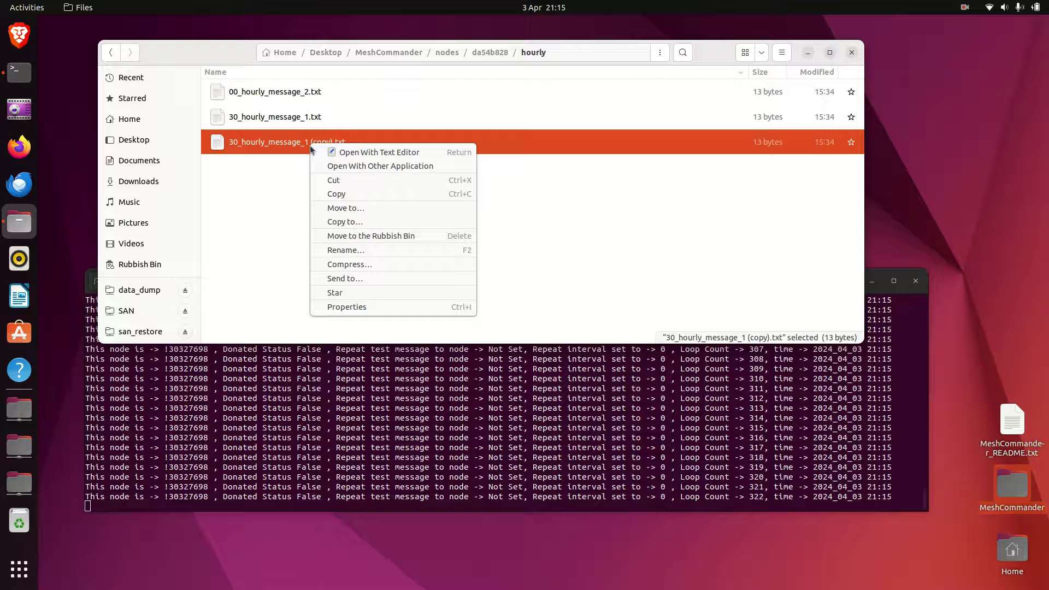
click(348, 253)
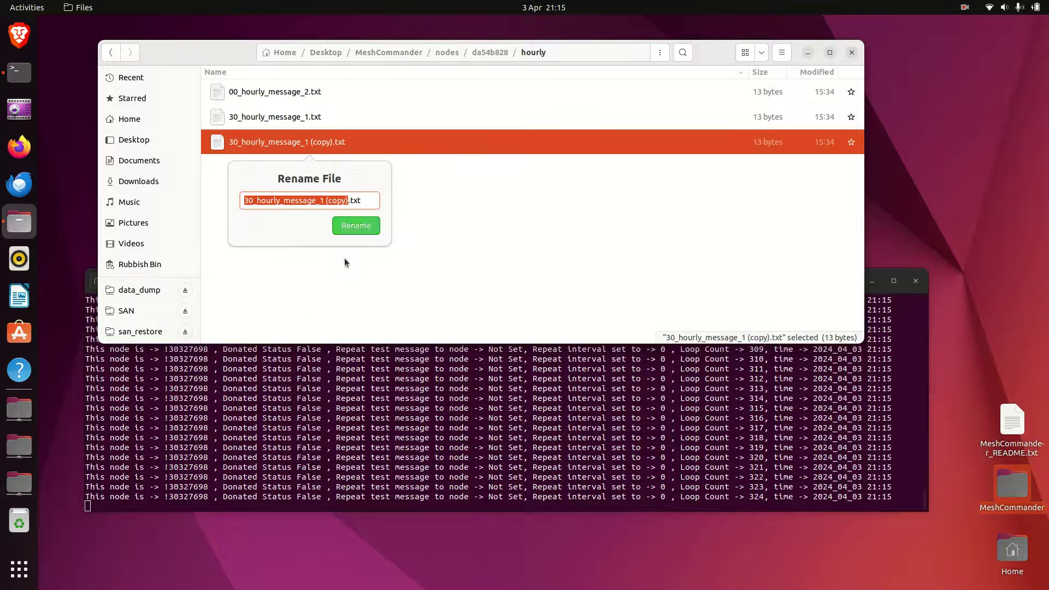
key(Home)
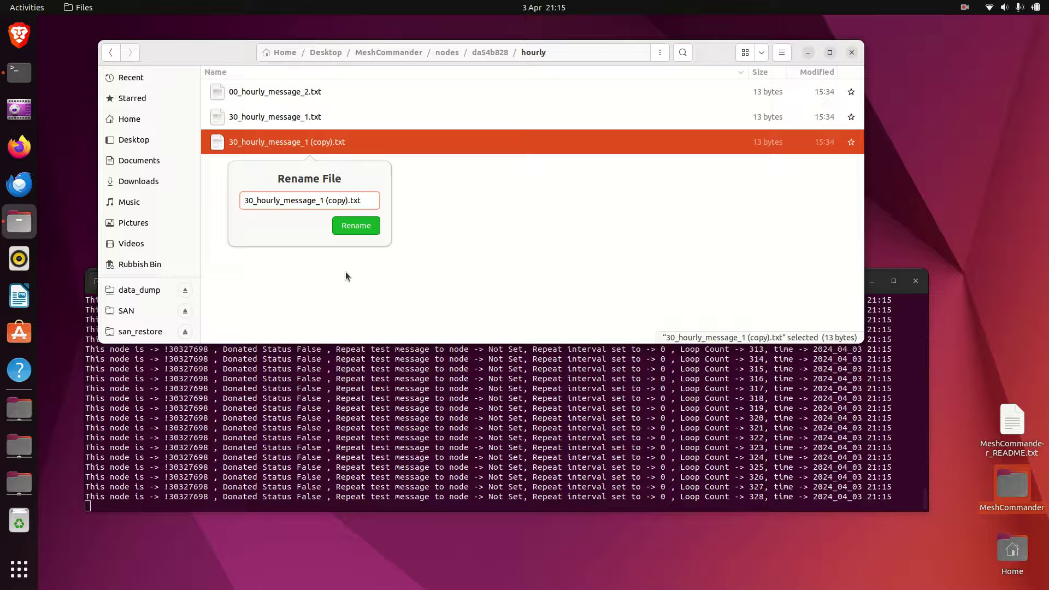
key(Delete)
key(Delete)
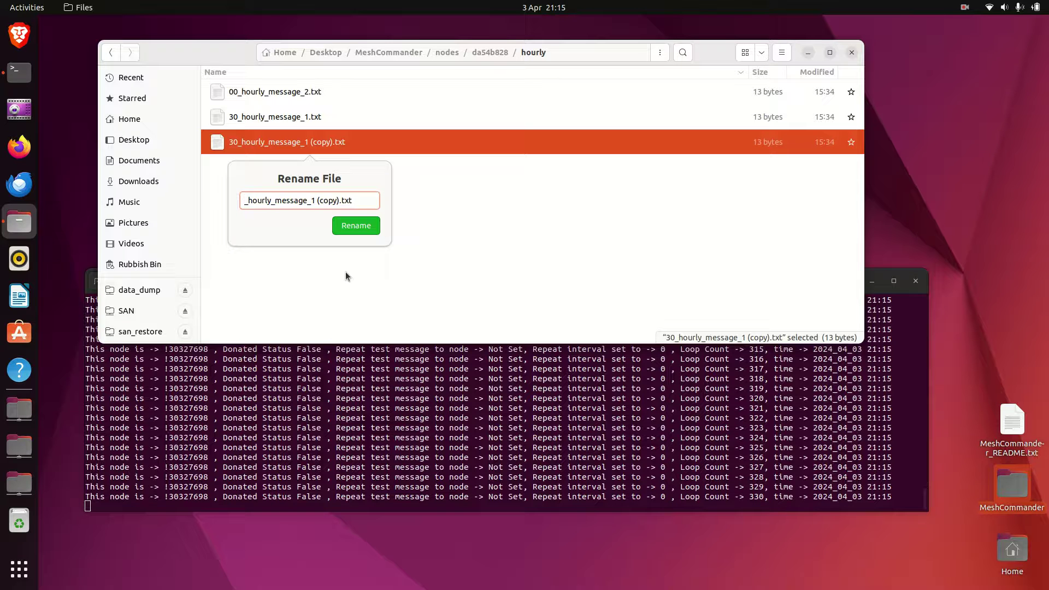
text(45)
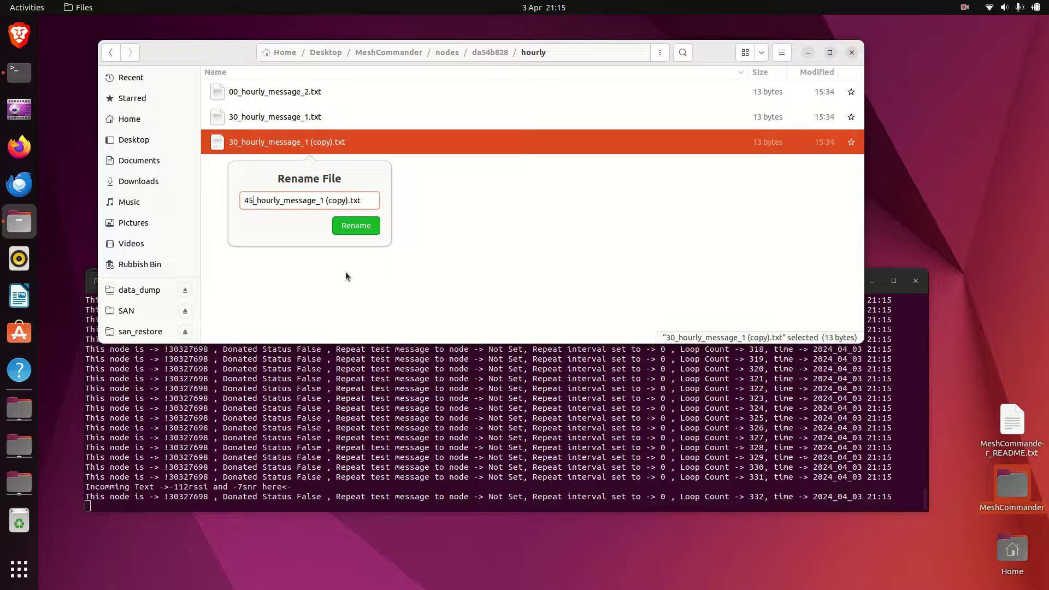
key(Right)
key(Right)
key(Right)
key(Right)
key(Right)
key(Right)
key(Right)
key(Right)
key(Right)
key(Right)
key(Right)
key(Right)
key(Right)
key(Right)
key(Right)
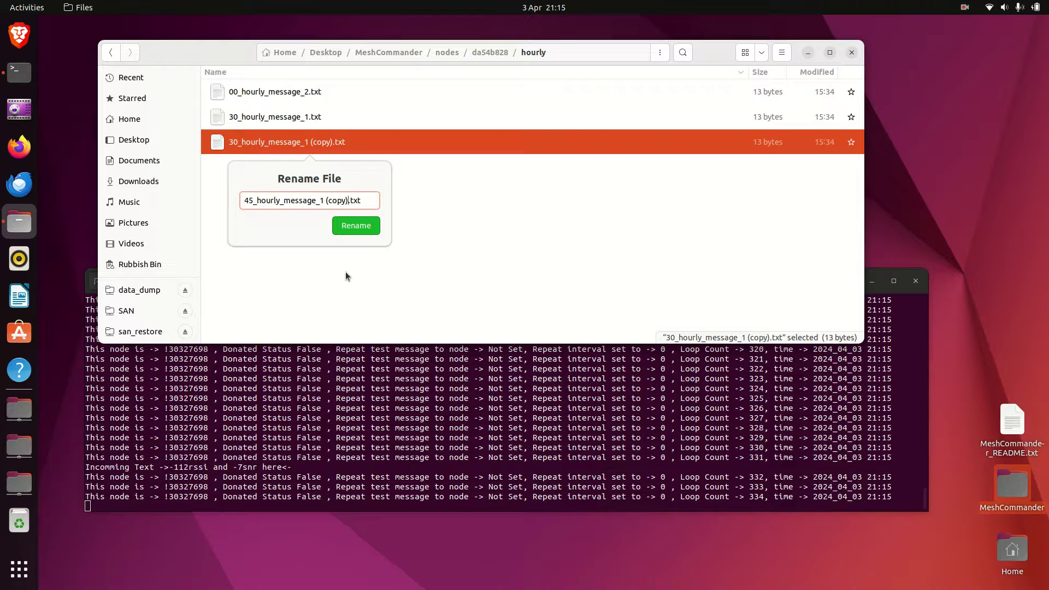
key(Right)
key(Right)
key(BackSpace)
key(BackSpace)
key(BackSpace)
key(BackSpace)
key(BackSpace)
key(BackSpace)
key(BackSpace)
key(BackSpace)
key(BackSpace)
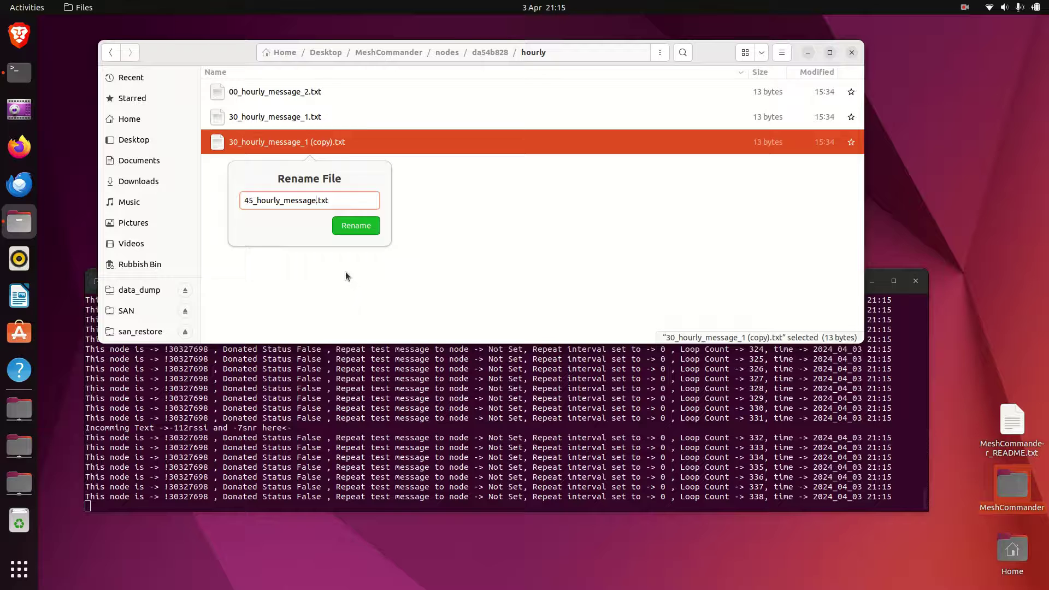
key(Return)
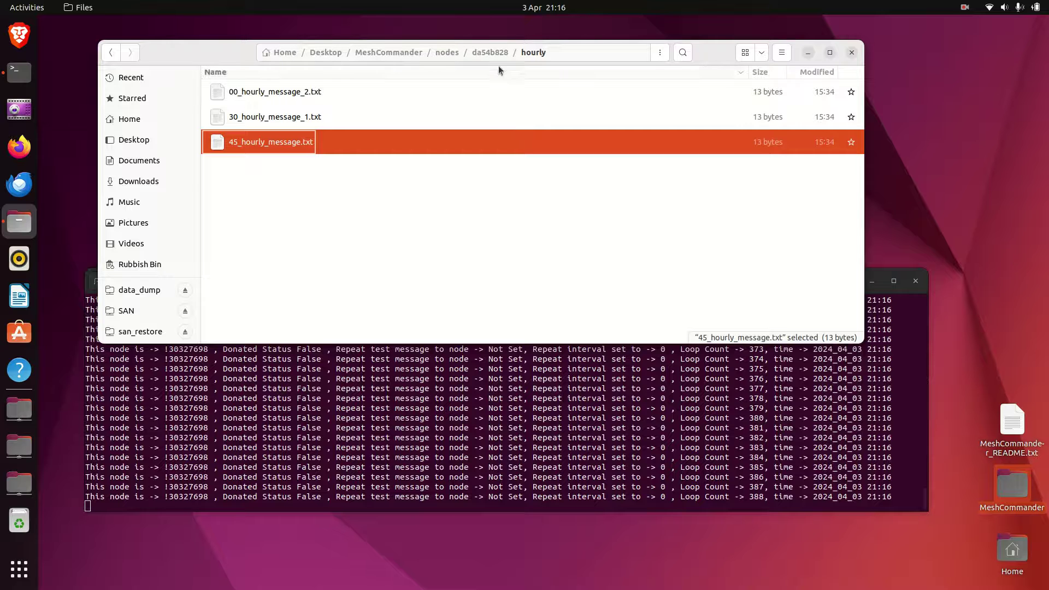
- In the daily folder, delete 17_30_Daily_test1 (copy).txt and reselect 15_39_Daily_test1.txt
click(491, 54)
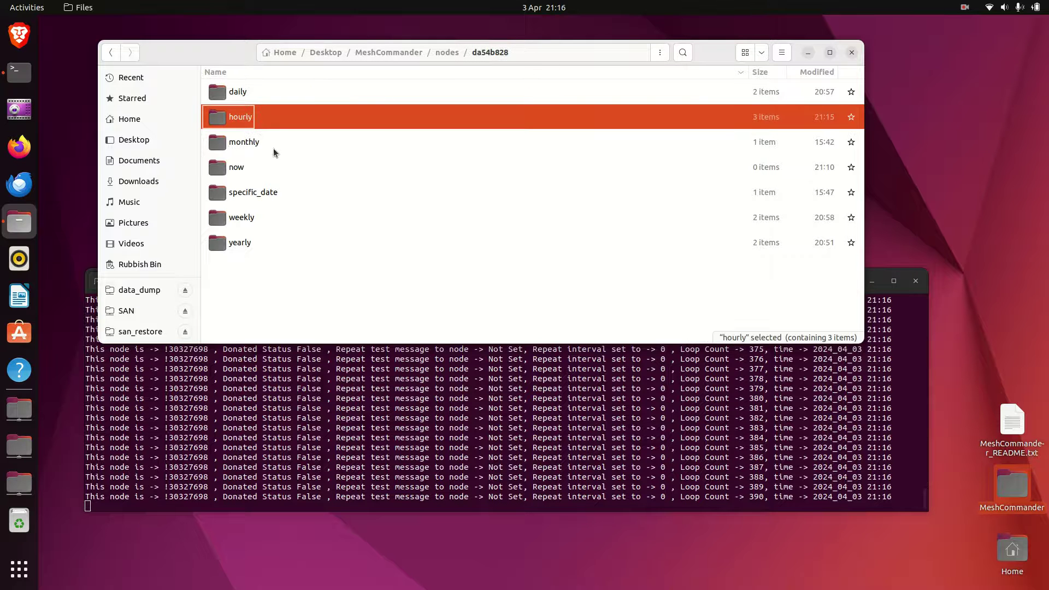
double_click(253, 94)
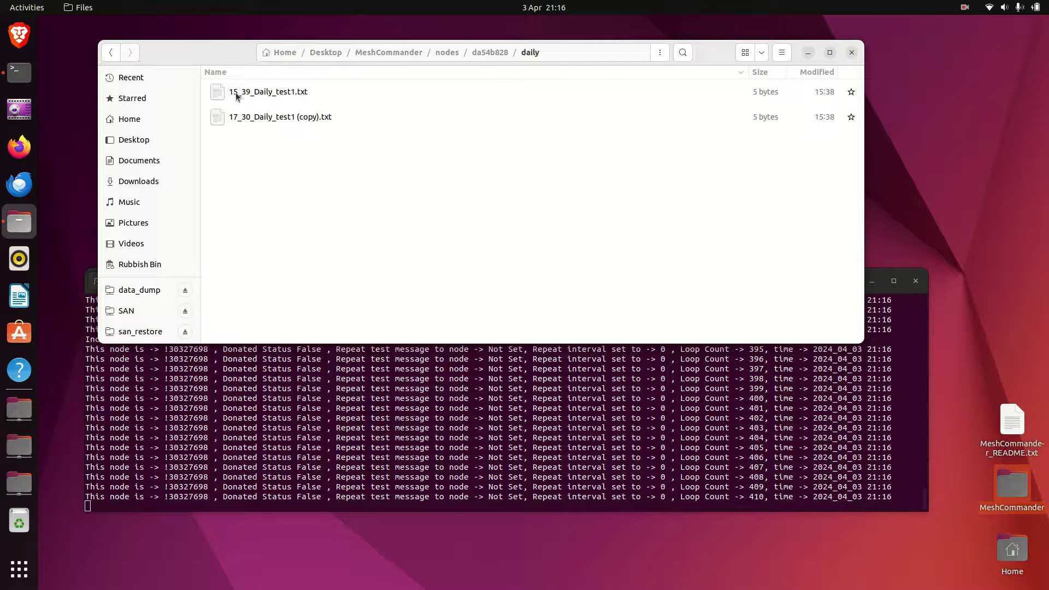
click(273, 98)
click(287, 122)
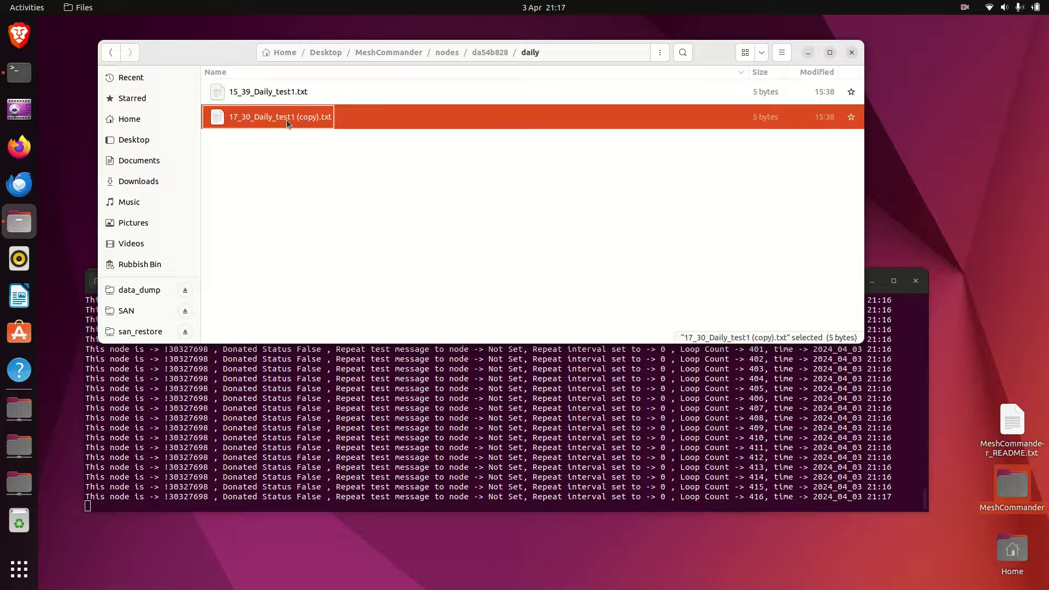
key(Delete)
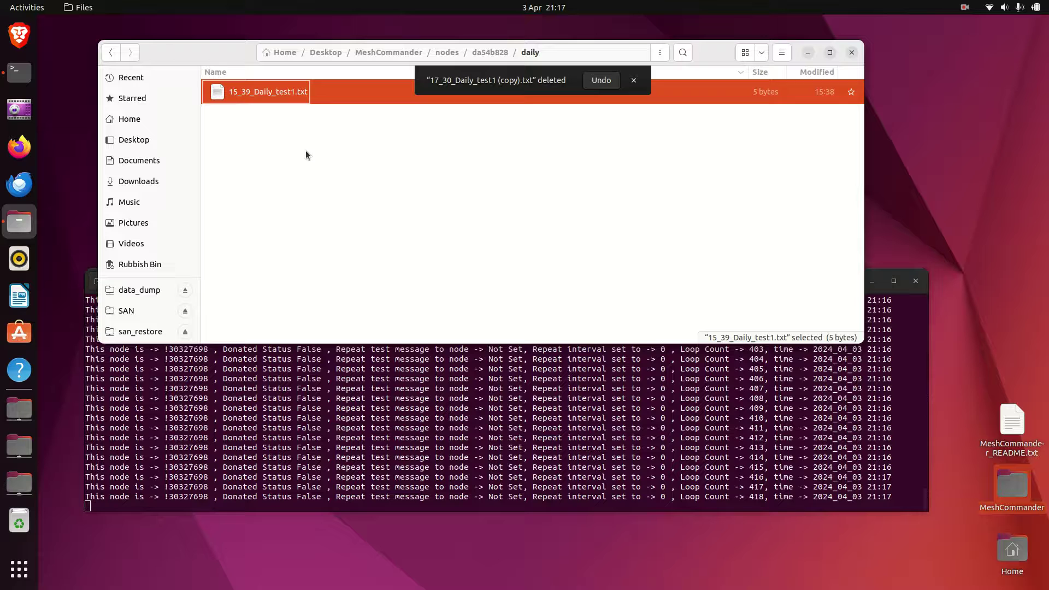
click(305, 150)
click(283, 93)
- Check 15_39_Daily_test1.txt's message, then copy and paste a duplicate into the daily folder
double_click(285, 94)
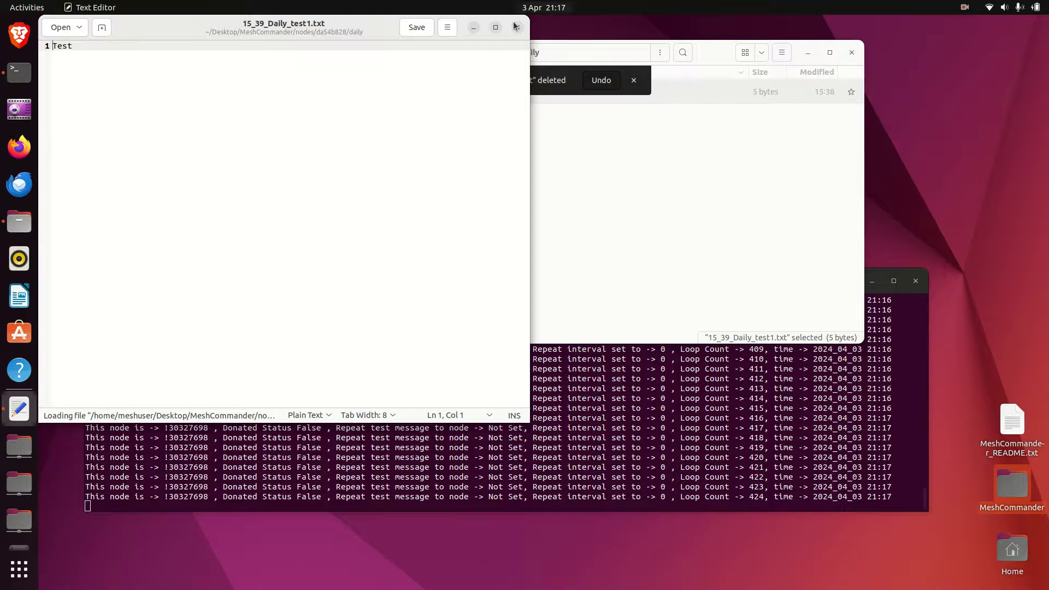
click(516, 27)
right_click(276, 100)
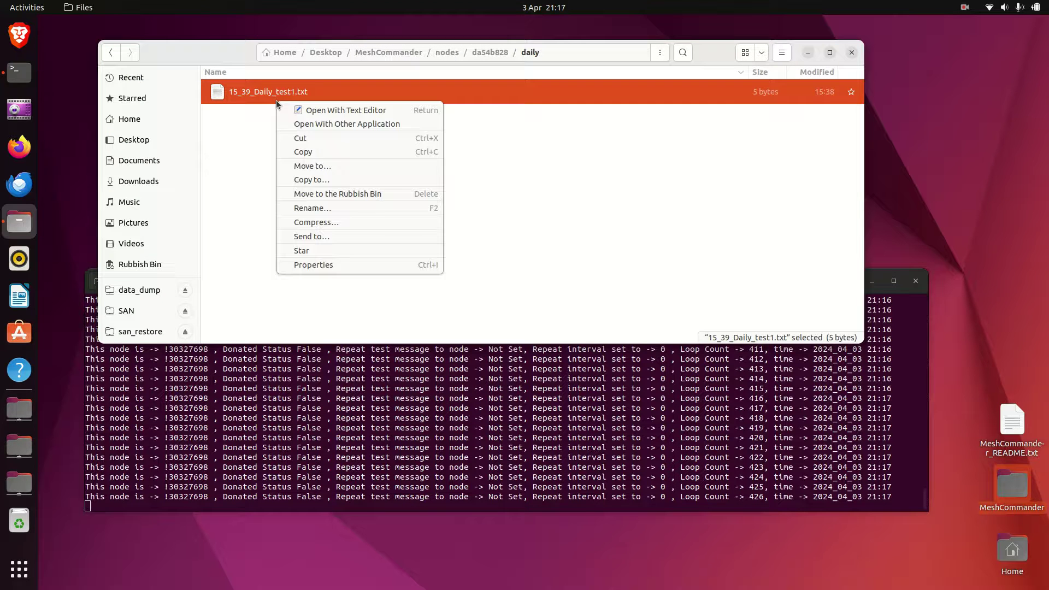
click(328, 152)
right_click(309, 169)
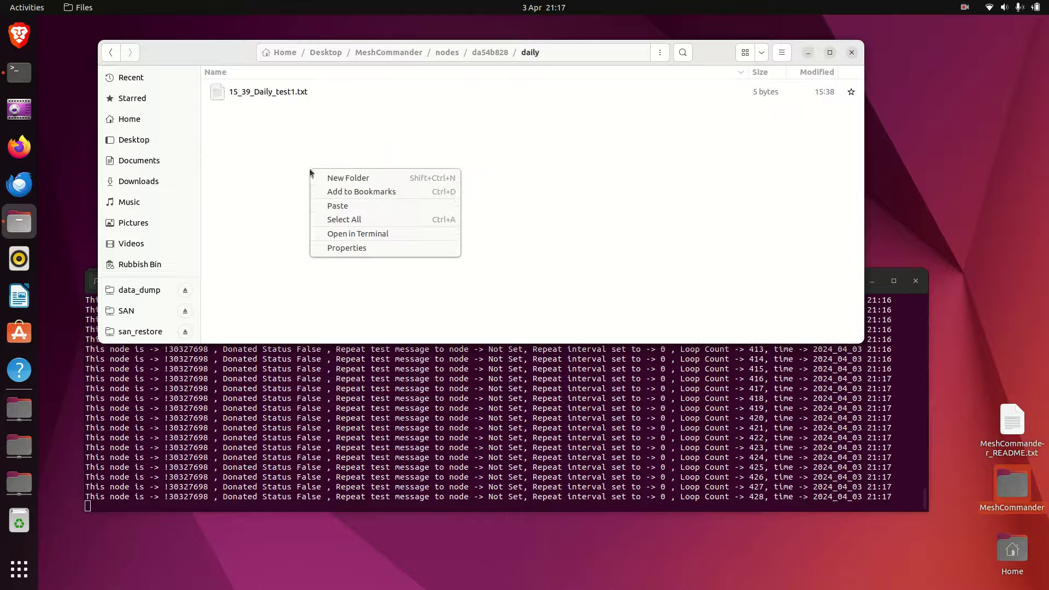
click(346, 208)
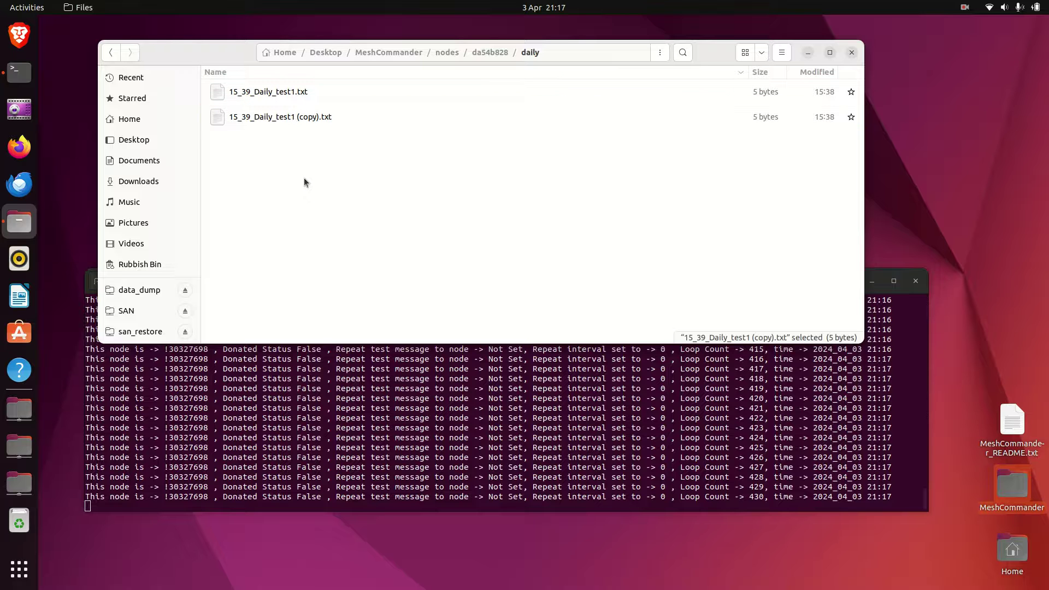
- Rename the pasted copy to 18_00_Daily_test.txt
right_click(279, 122)
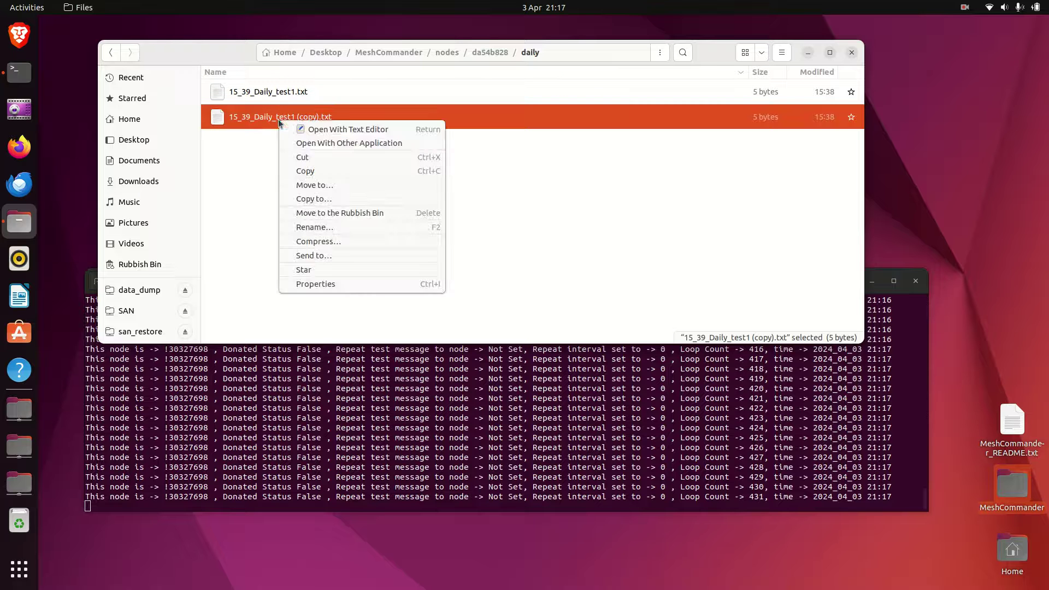
click(332, 230)
key(Home)
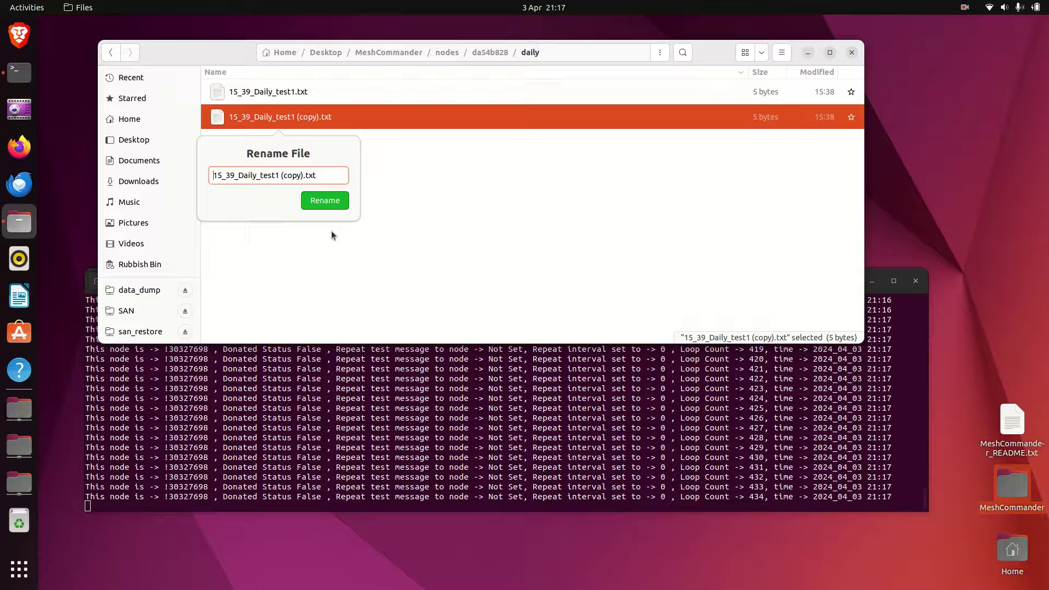
key(Delete)
key(Delete)
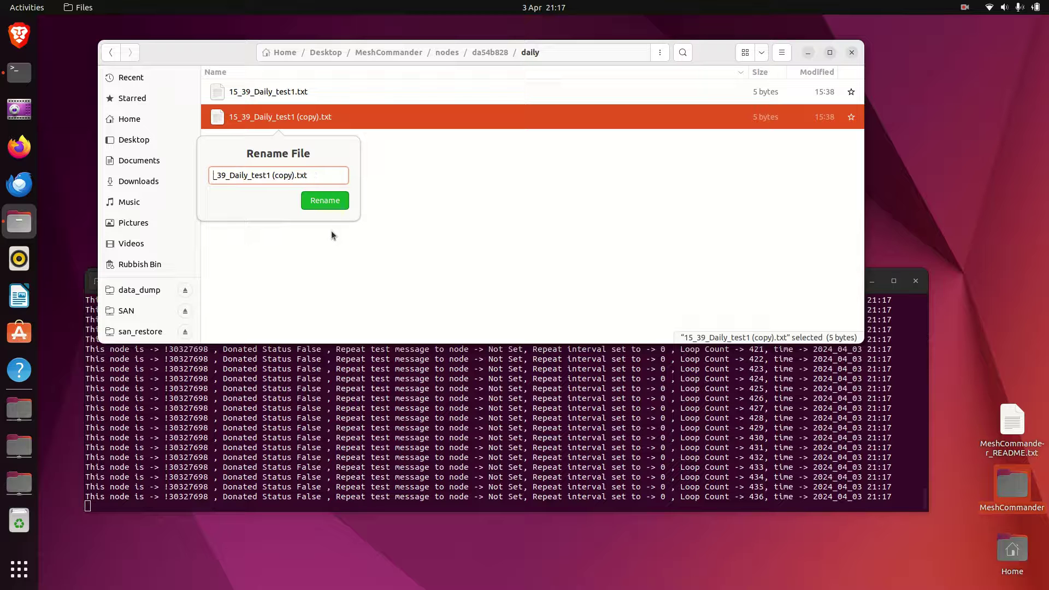
text(18)
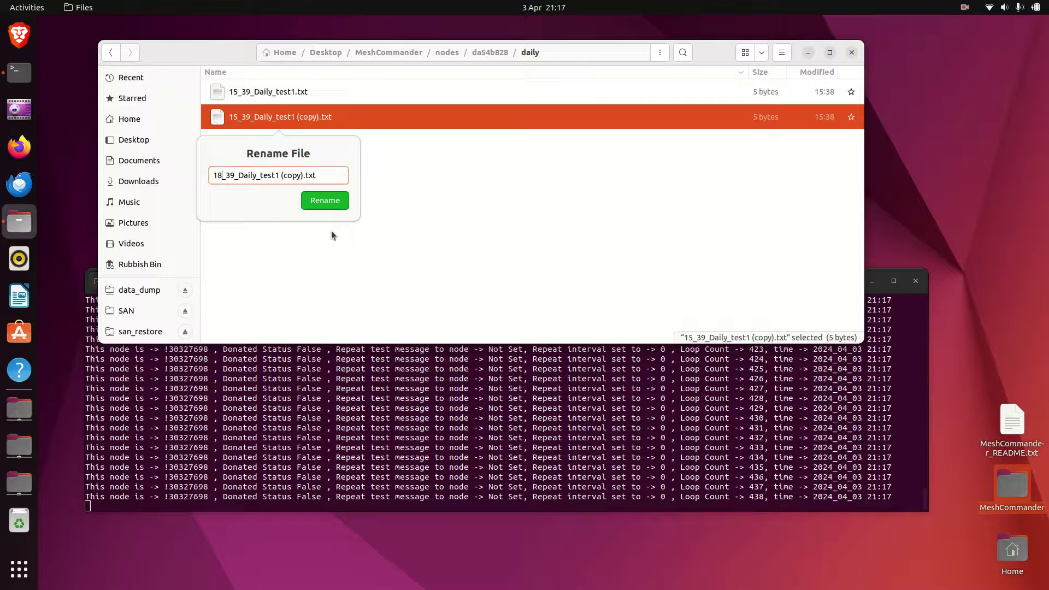
key(Right)
key(Right)
key(Right)
key(Right)
key(Left)
key(BackSpace)
key(BackSpace)
text(00)
key(Right)
key(Right)
key(Right)
key(Right)
key(Right)
key(Right)
key(BackSpace)
key(BackSpace)
key(BackSpace)
key(BackSpace)
key(BackSpace)
key(BackSpace)
key(BackSpace)
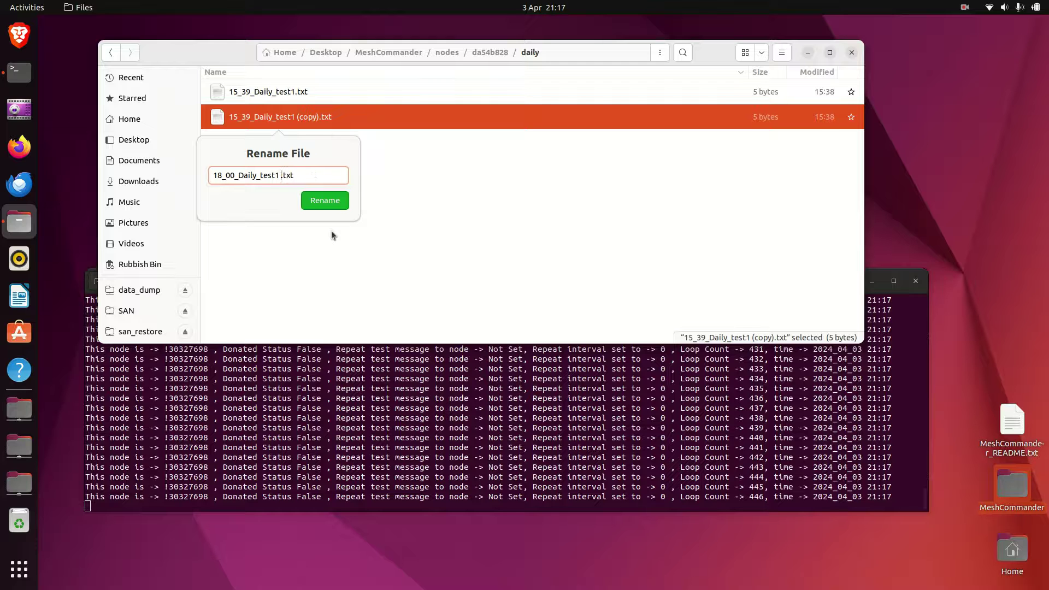
key(BackSpace)
key(Return)
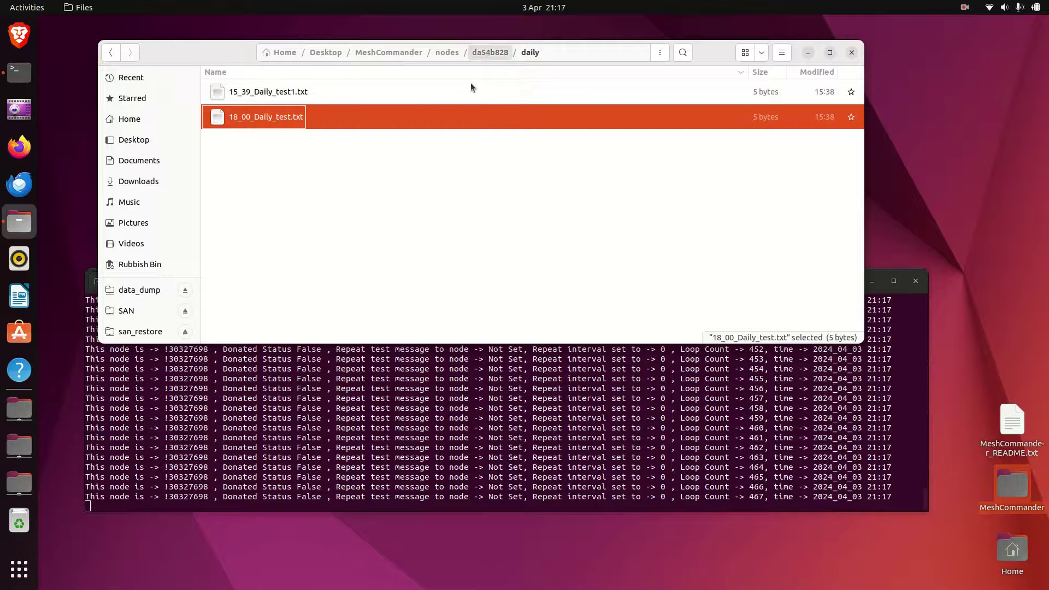
- Go up to da54b828 and open weekly, showing wed_15_41_wed_message1.txt and its copy
click(487, 53)
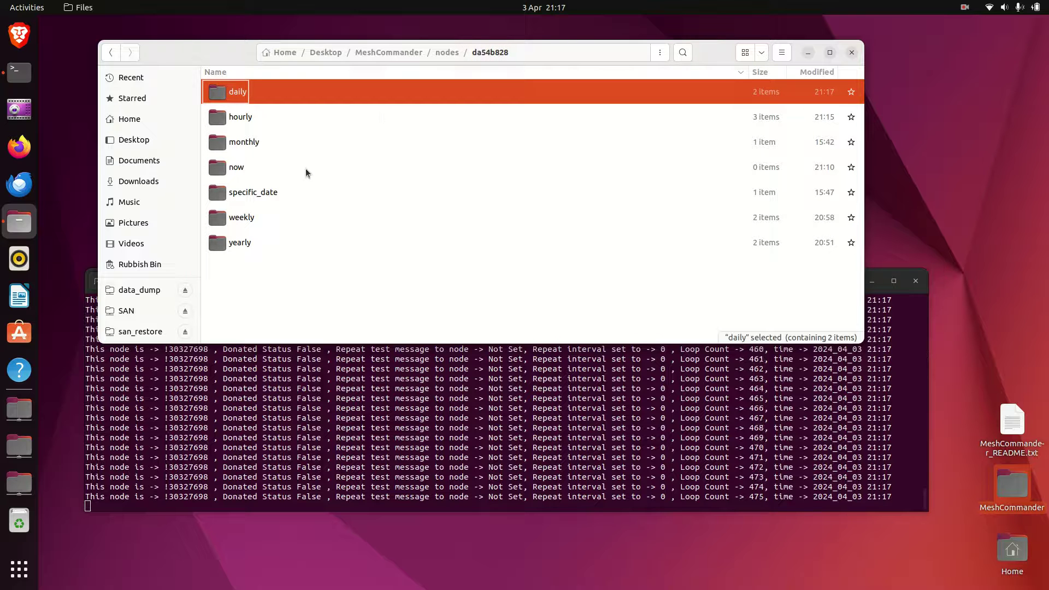
double_click(247, 218)
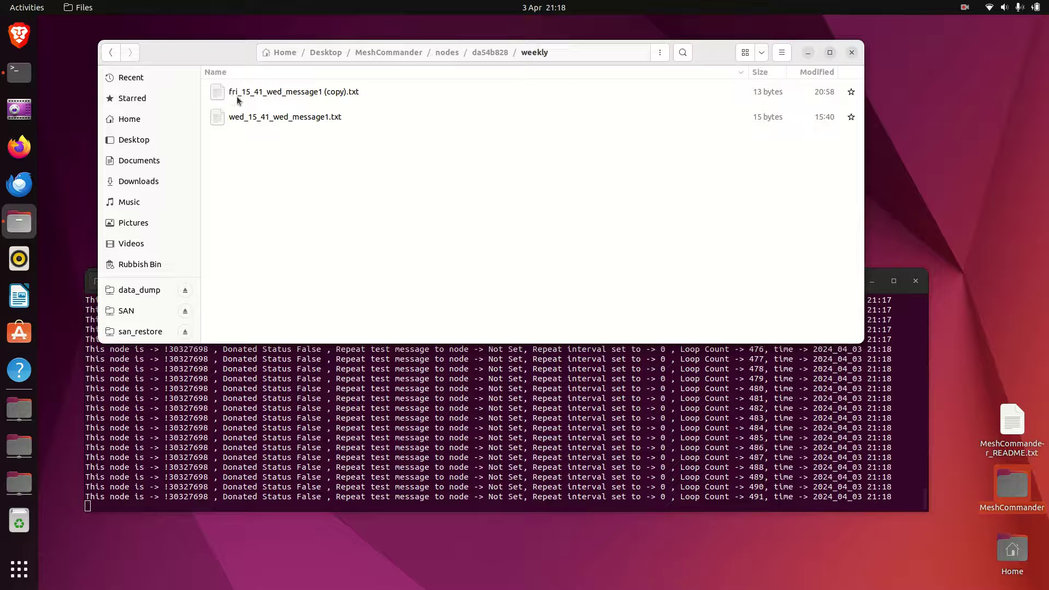
click(276, 93)
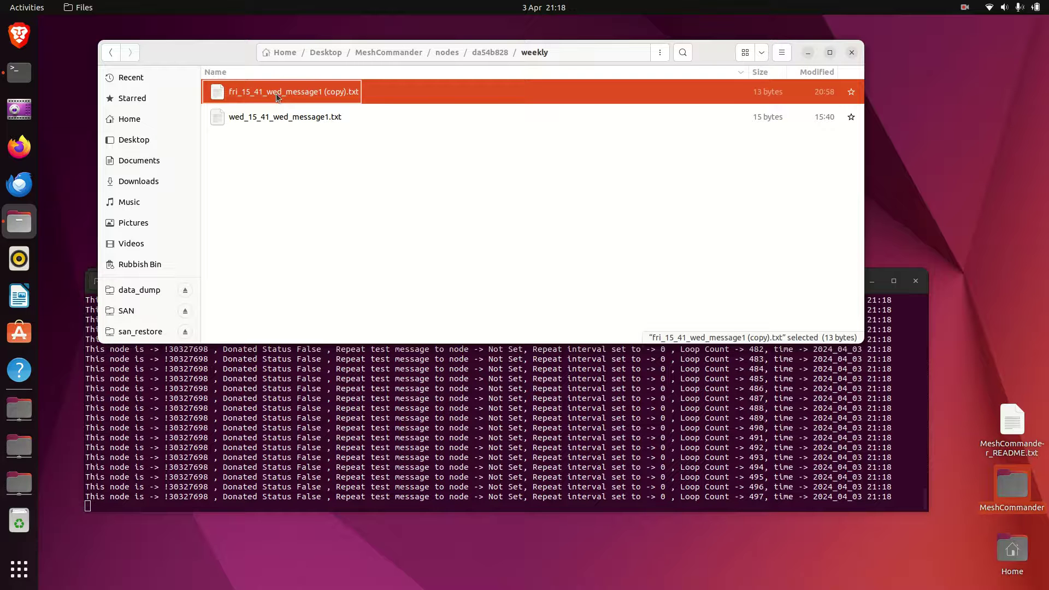
double_click(314, 96)
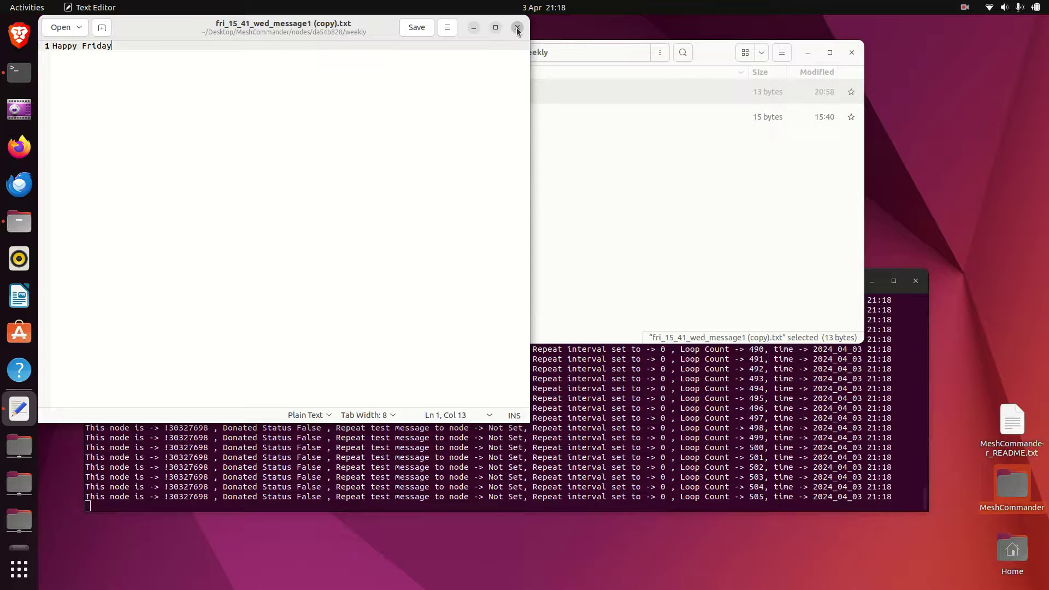
click(517, 29)
click(328, 119)
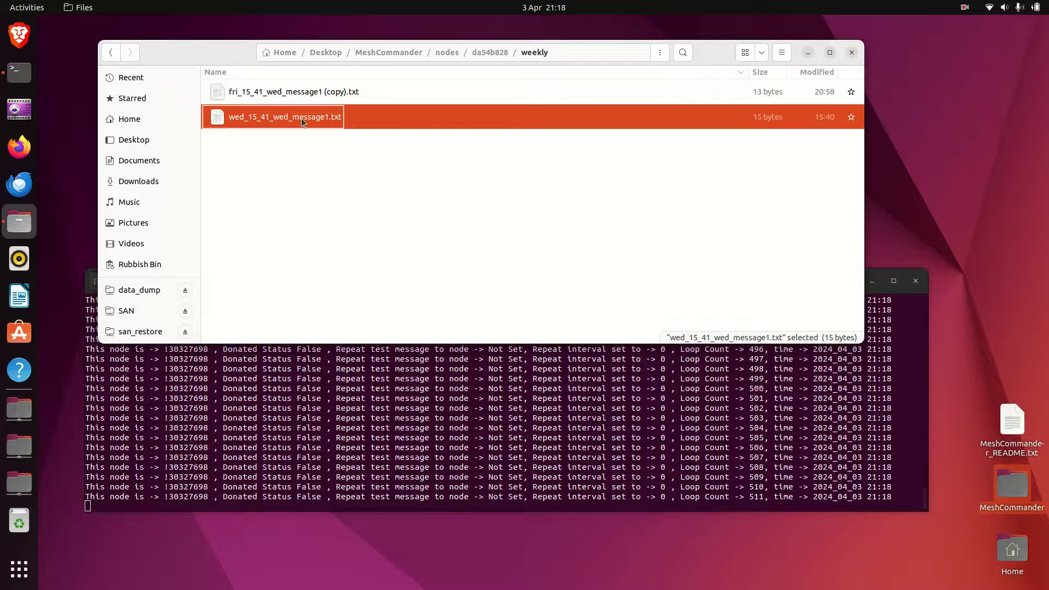
click(349, 159)
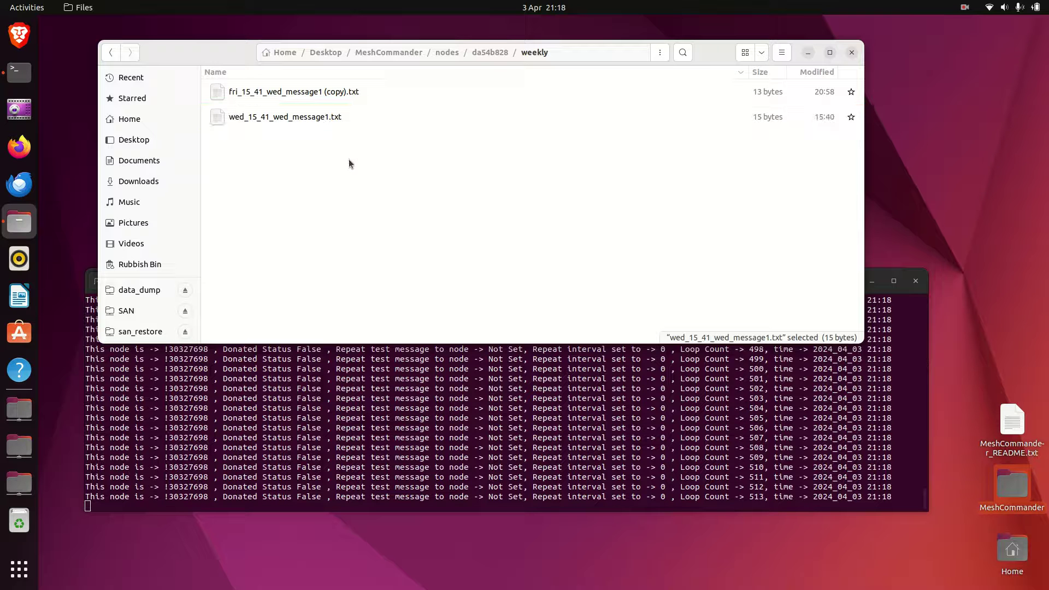
- Go up to da54b828, open the monthly folder and select its message file
click(484, 53)
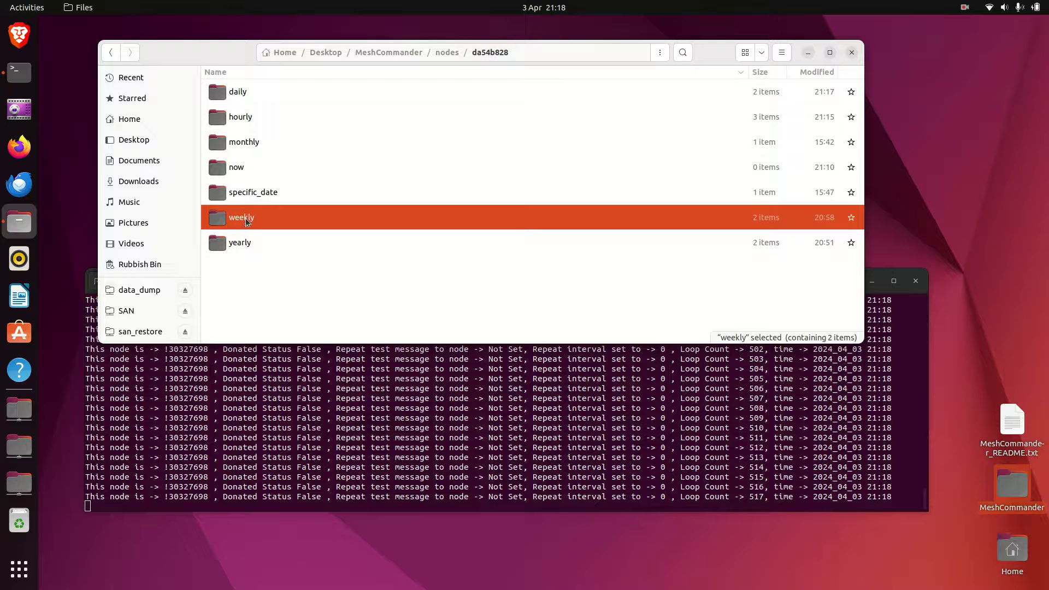
double_click(256, 143)
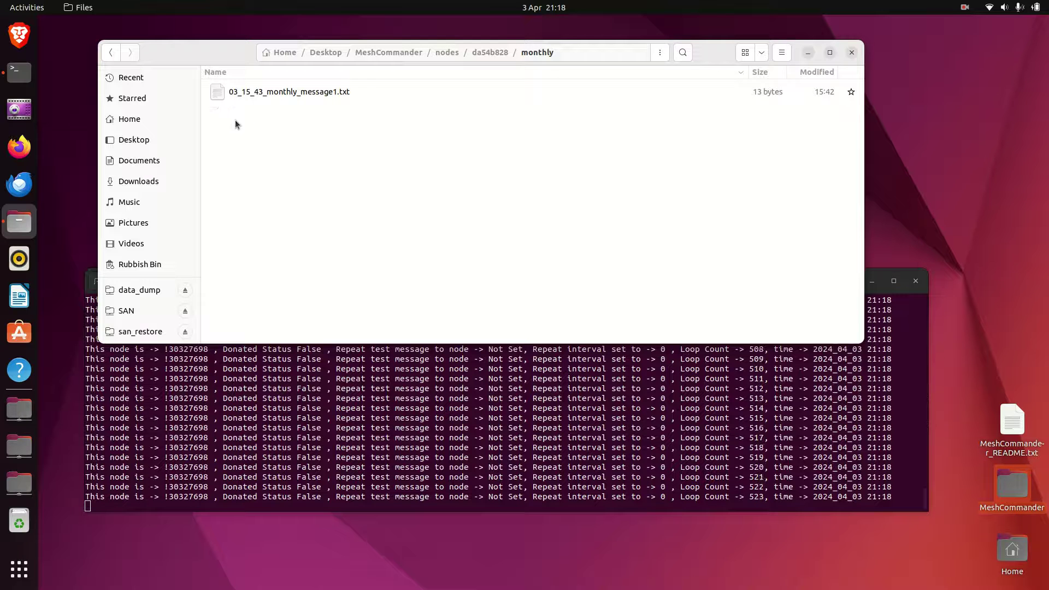
click(248, 91)
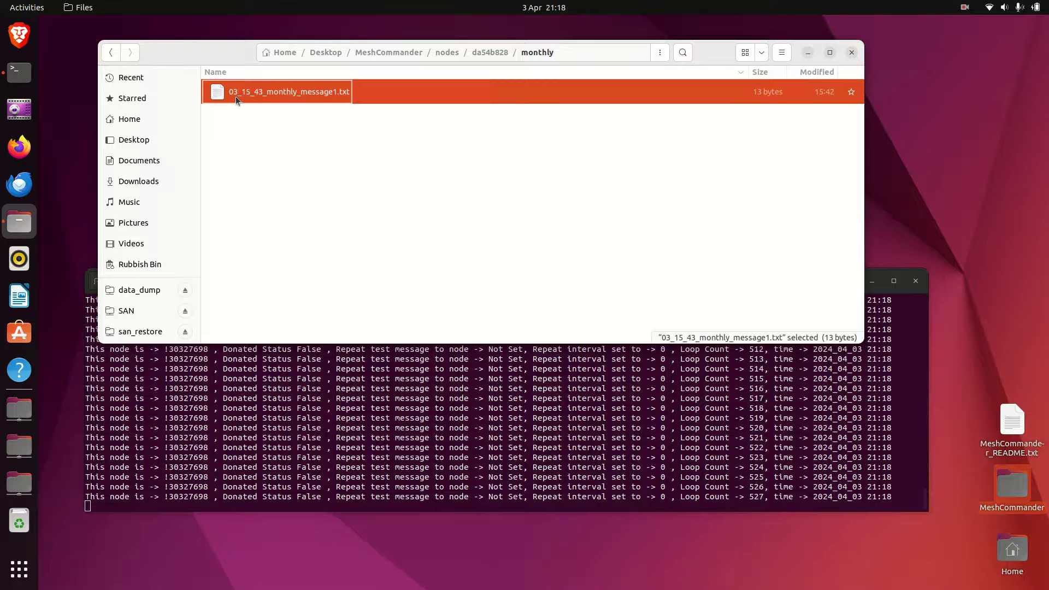
- Rename 03_15_43_monthly_message1.txt to 01_09_00_monthly_message1.txt
right_click(263, 96)
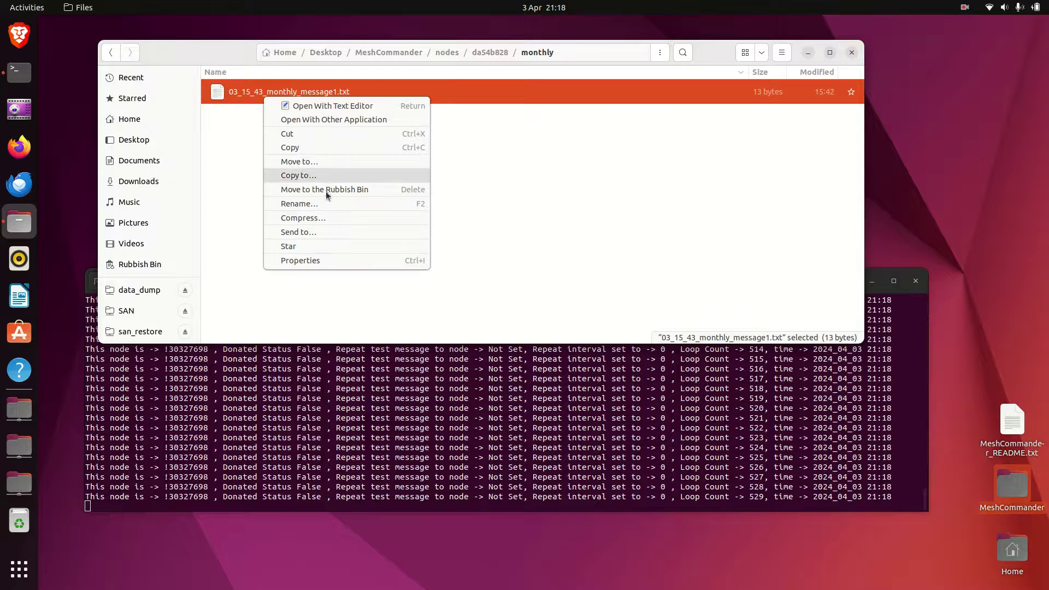
click(317, 203)
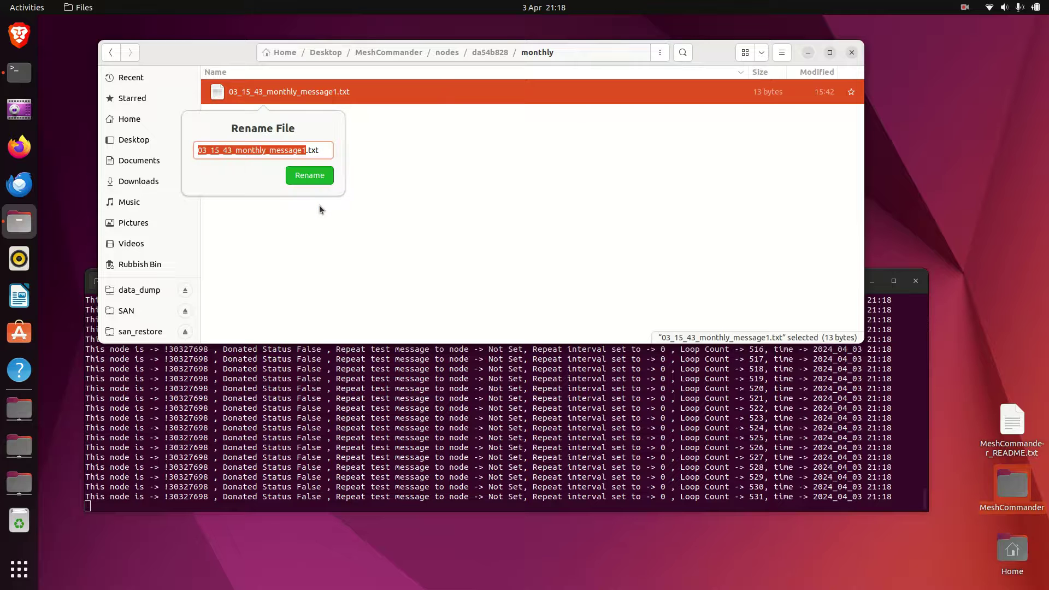
key(Home)
key(Right)
key(Right)
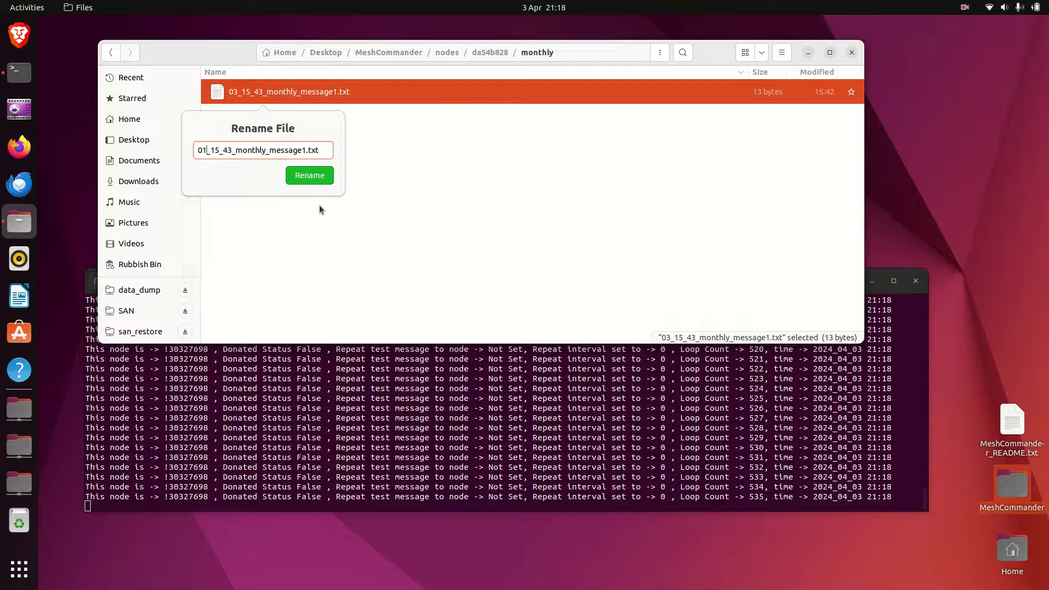
key(BackSpace)
key(BackSpace)
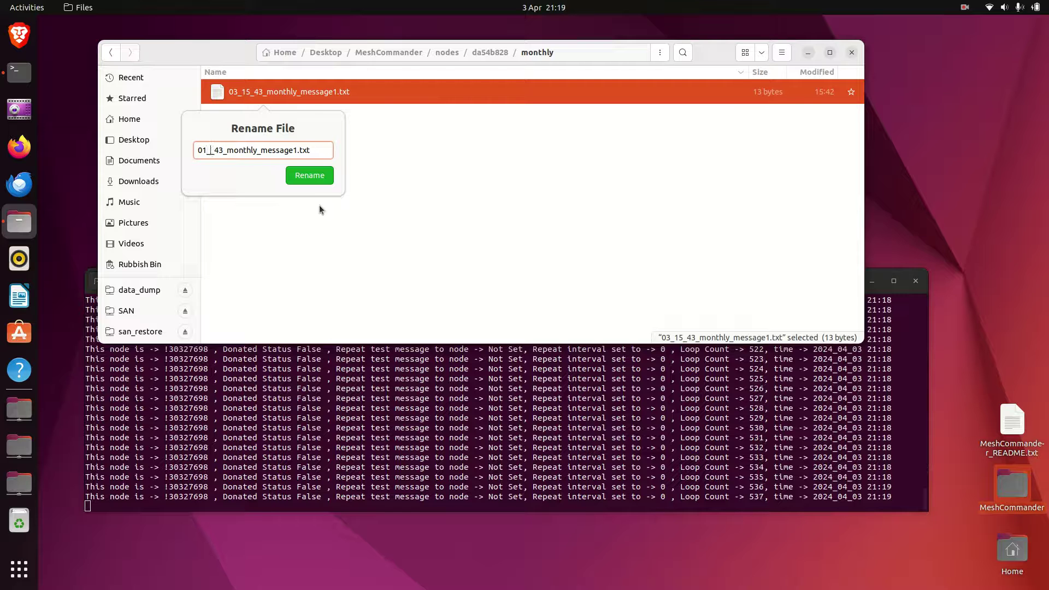
text(09)
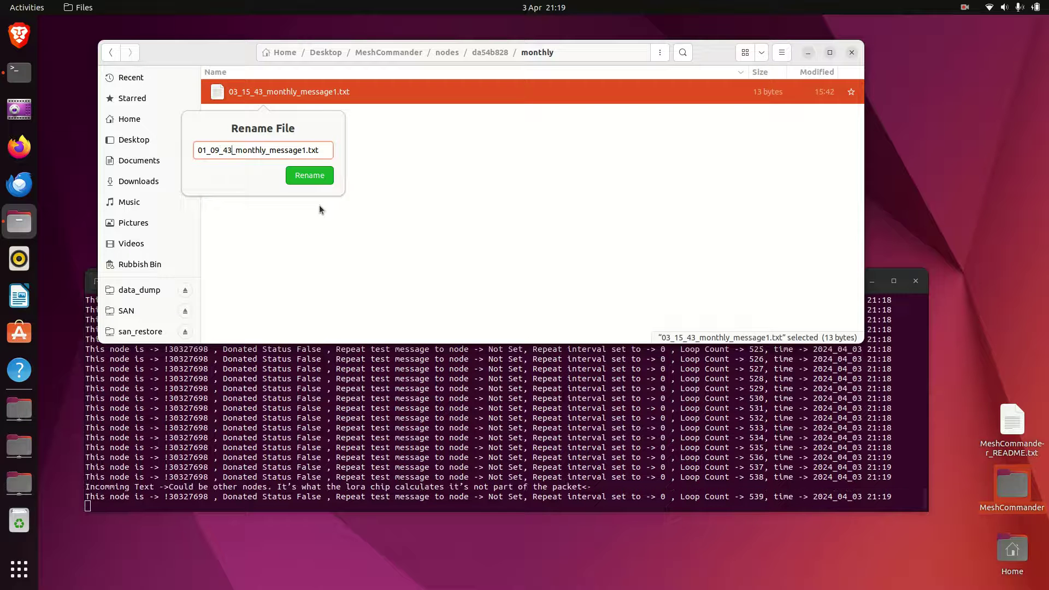
key(Delete)
key(Delete)
text(00)
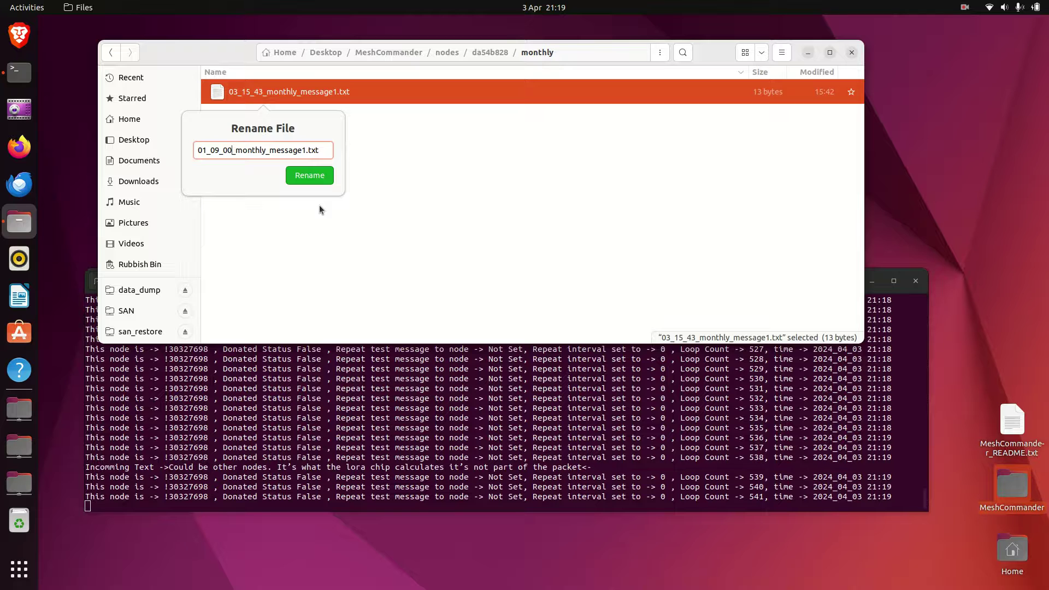
key(Return)
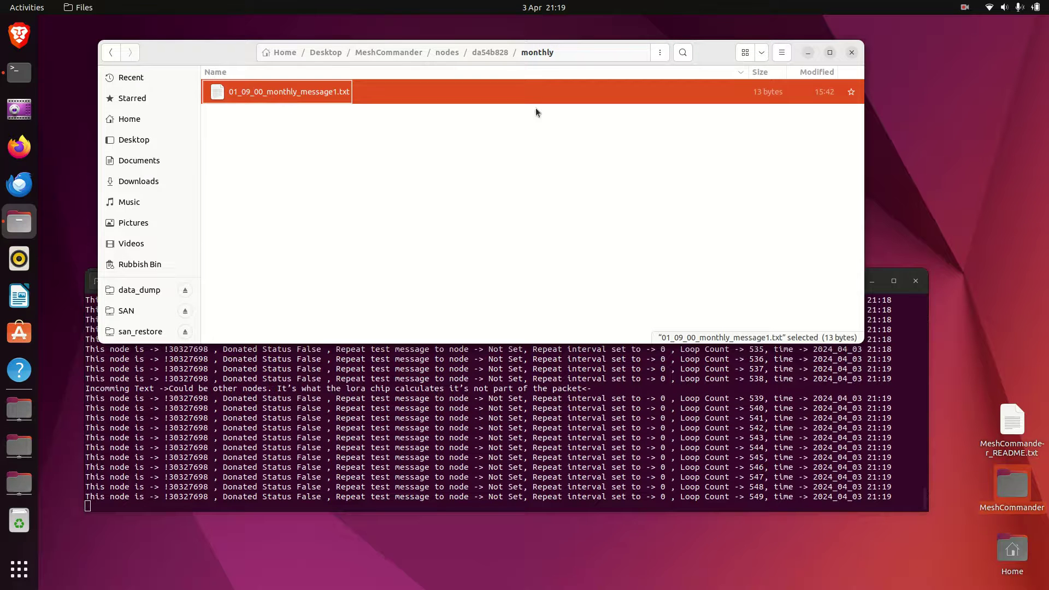
- Open the yearly folder and read the St David's Day message file
click(488, 55)
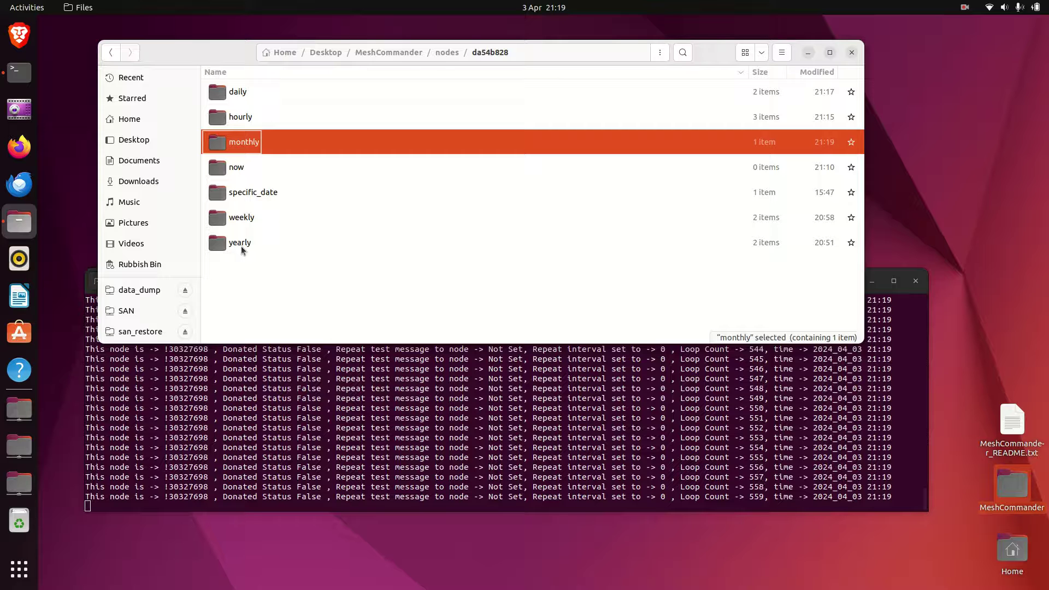
double_click(241, 247)
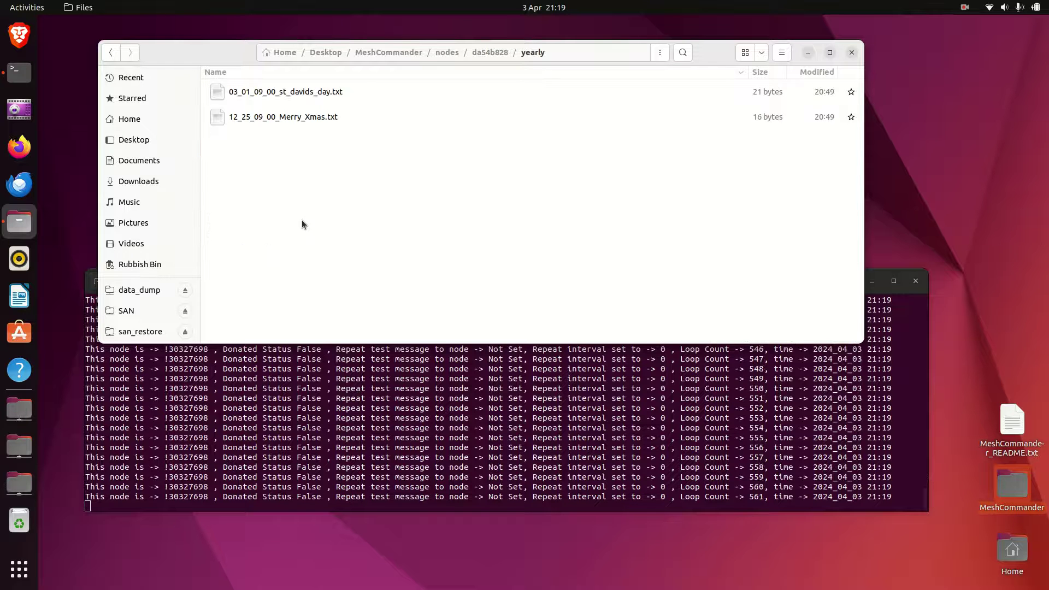
click(490, 53)
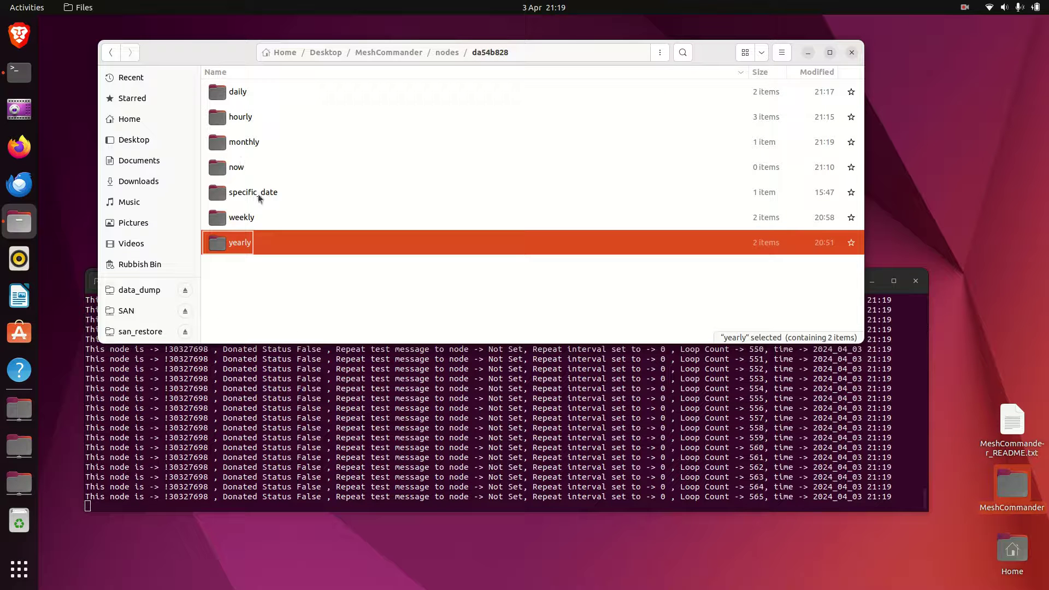
double_click(234, 242)
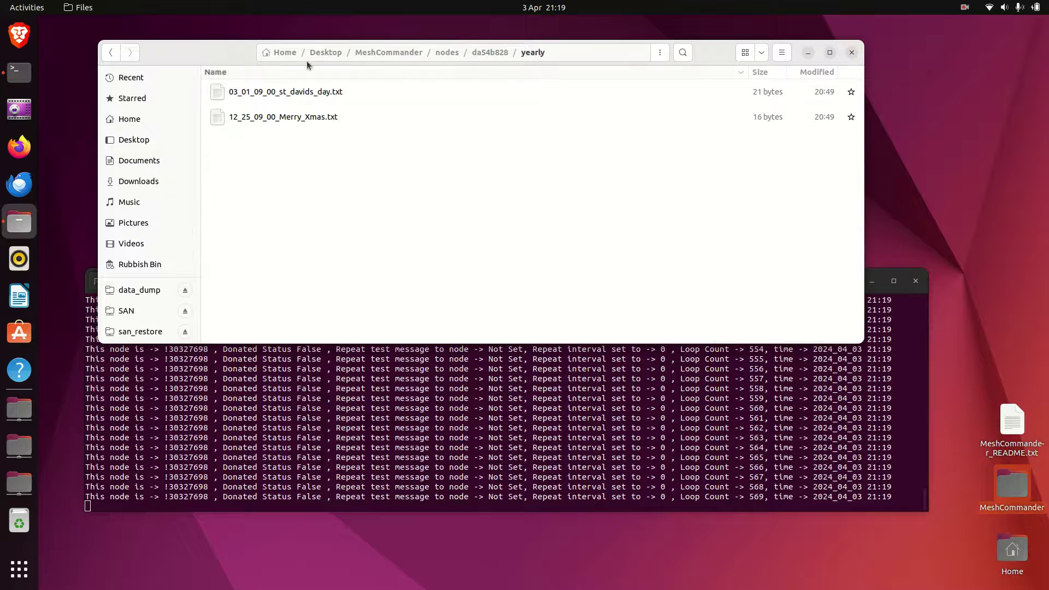
click(315, 97)
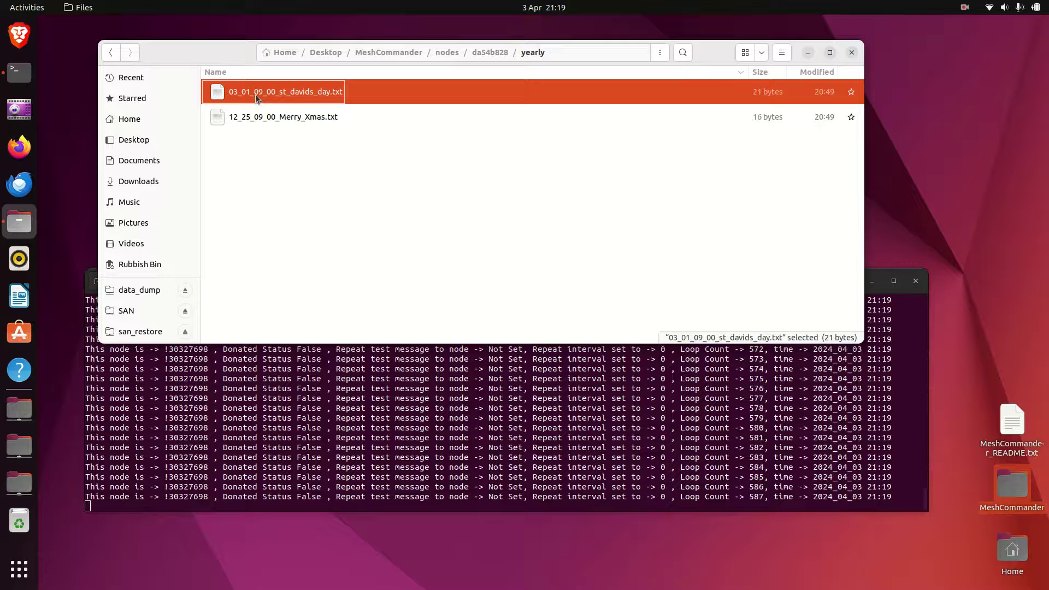
double_click(300, 97)
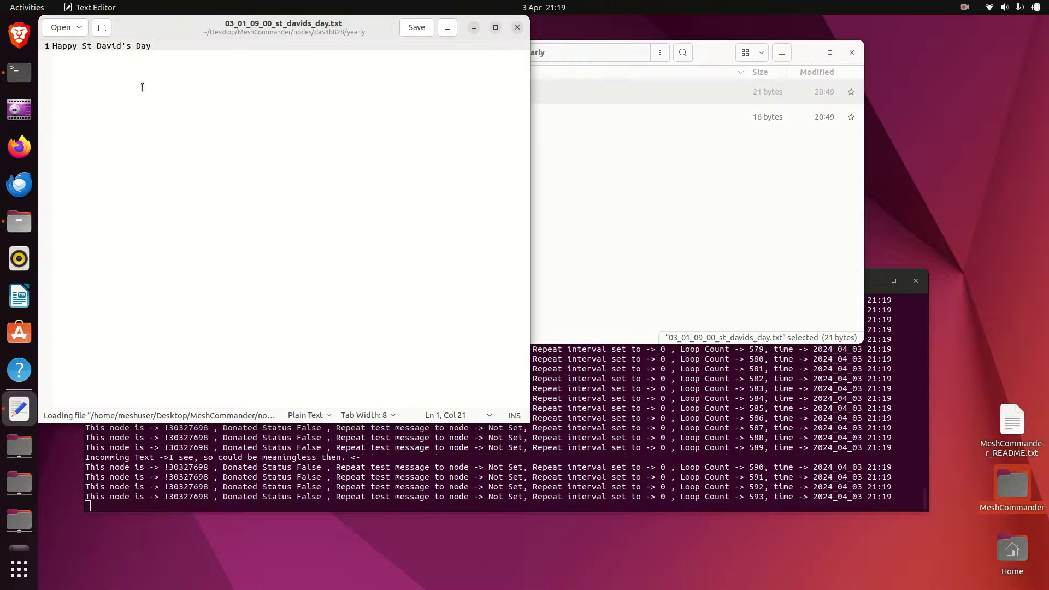
click(516, 28)
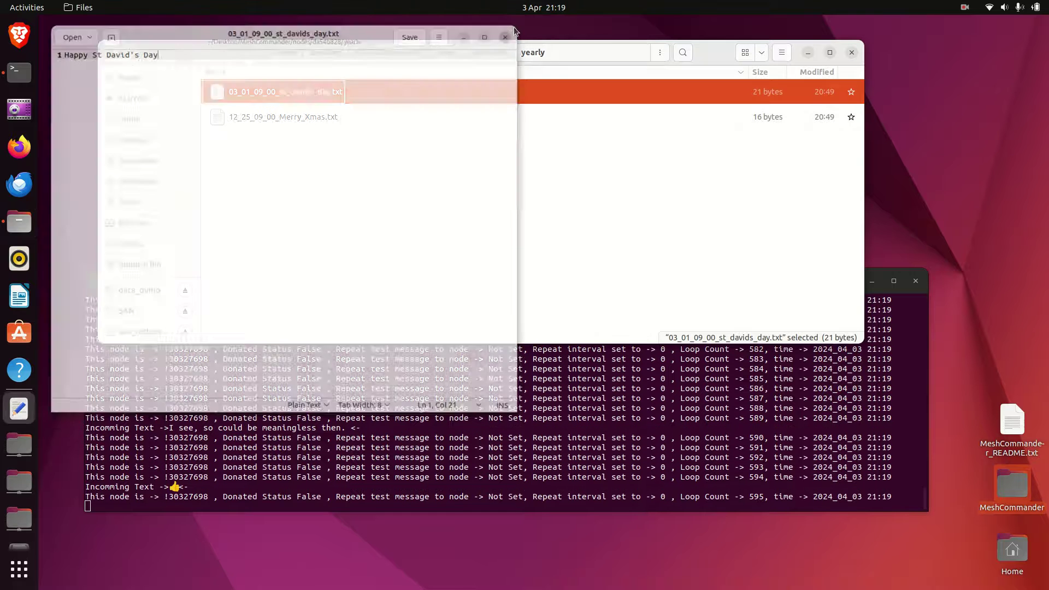
- Read 12_25_09_00_Merry_Xmas.txt, which says 'Merry Christmas', then close it
click(292, 120)
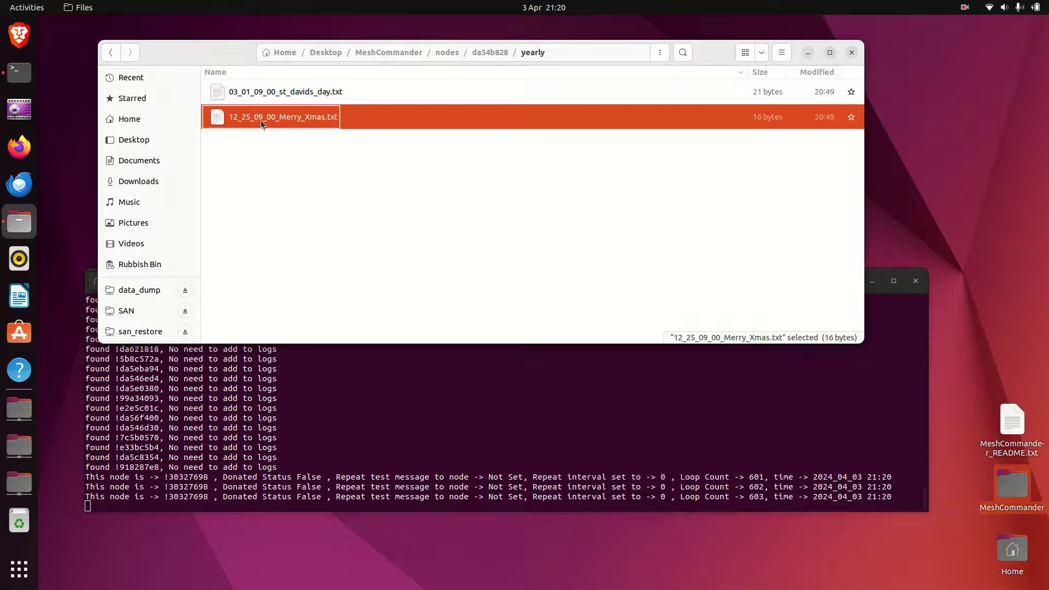
double_click(287, 118)
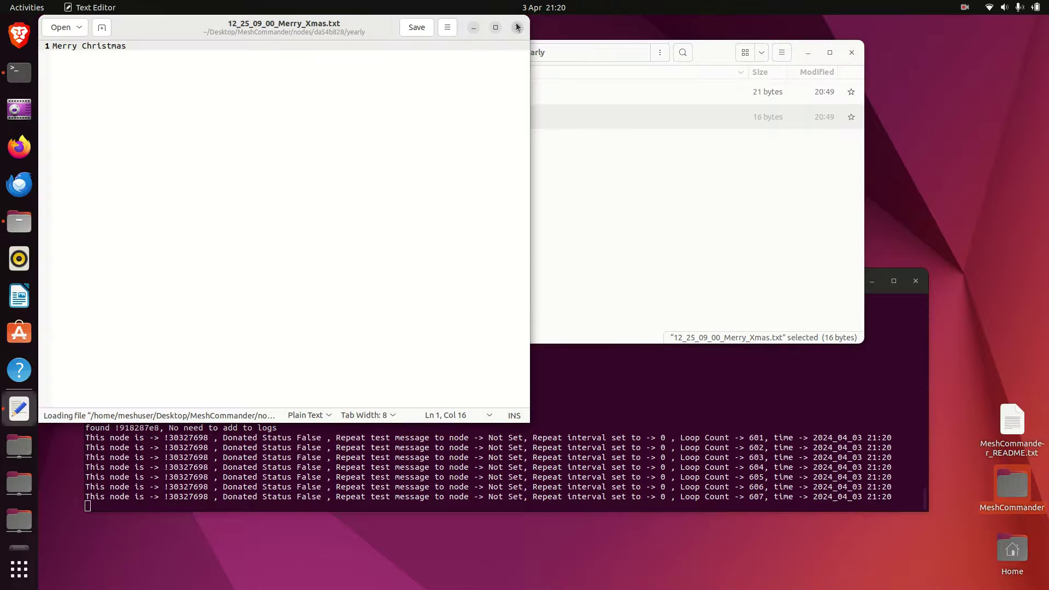
click(516, 27)
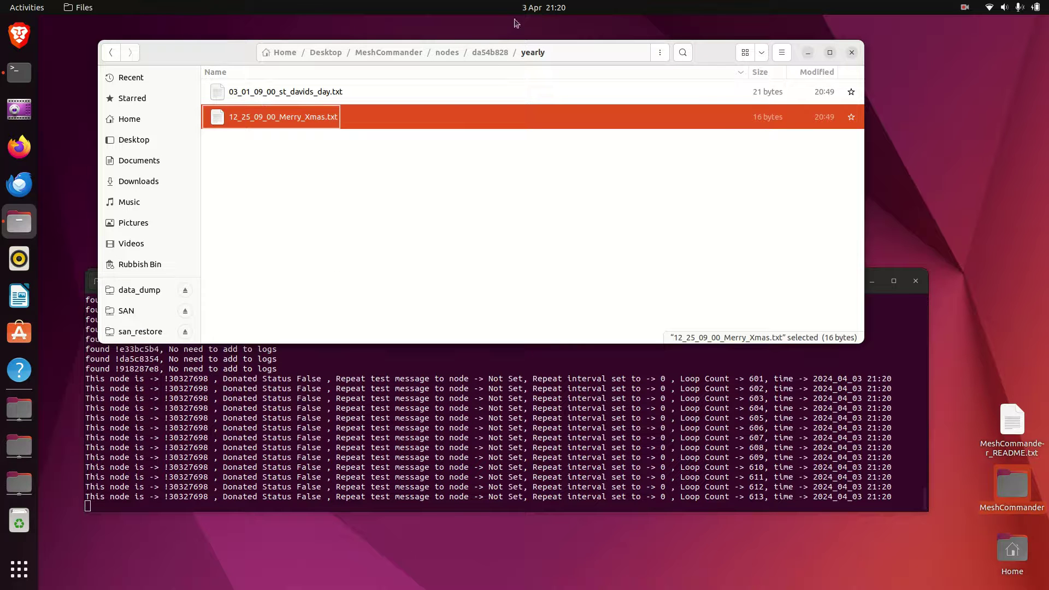
- Inspect 2027_04_03_15_47_One_off_message1.txt in specific_date, then return to da54b828
click(488, 54)
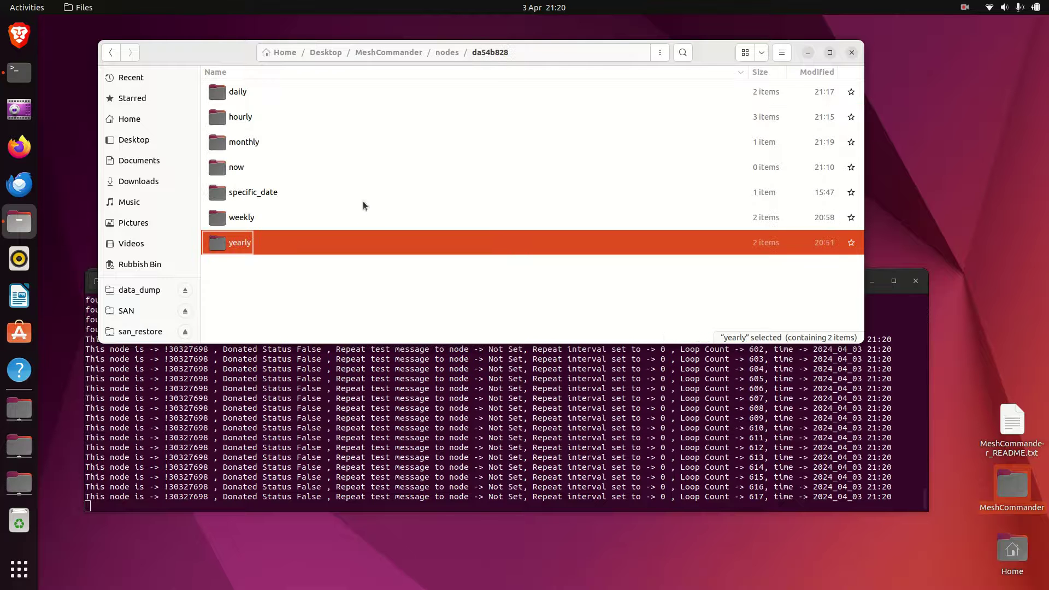
double_click(273, 194)
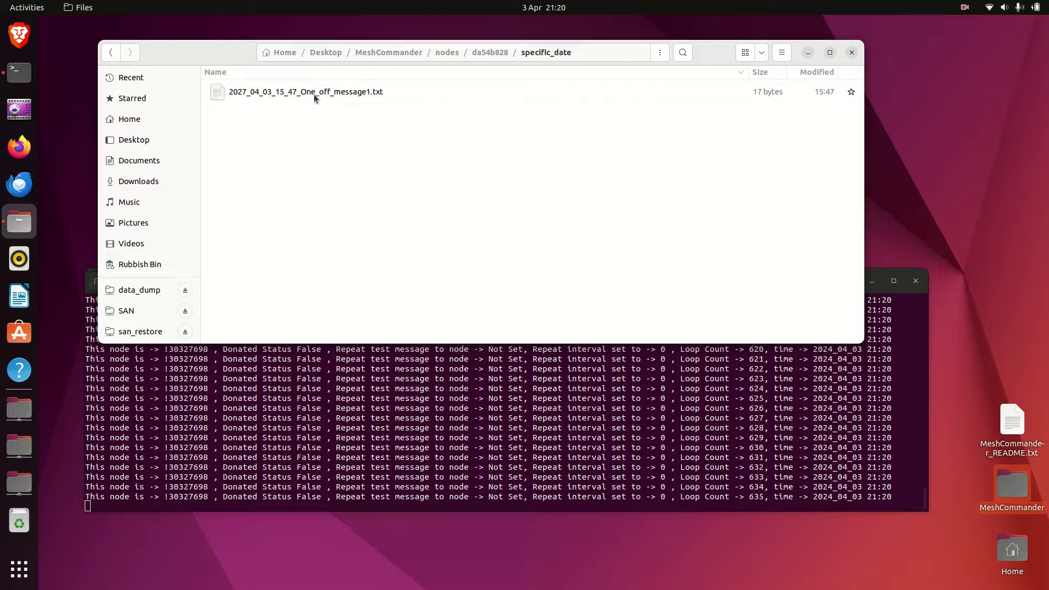
click(348, 92)
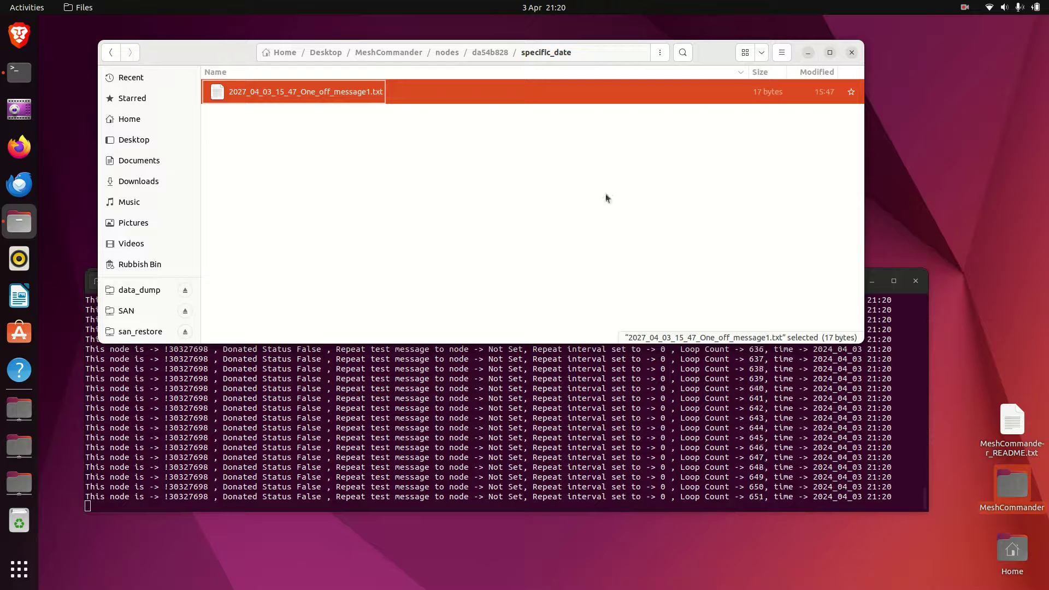
click(489, 53)
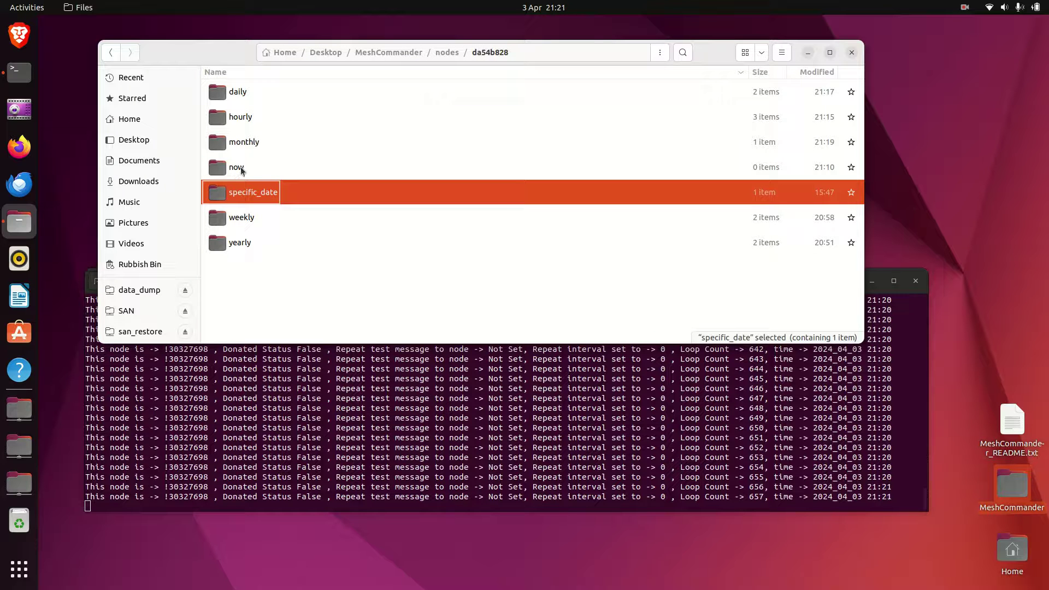
- Check the now folder, then copy the one-off message file from specific_date
click(241, 171)
double_click(242, 170)
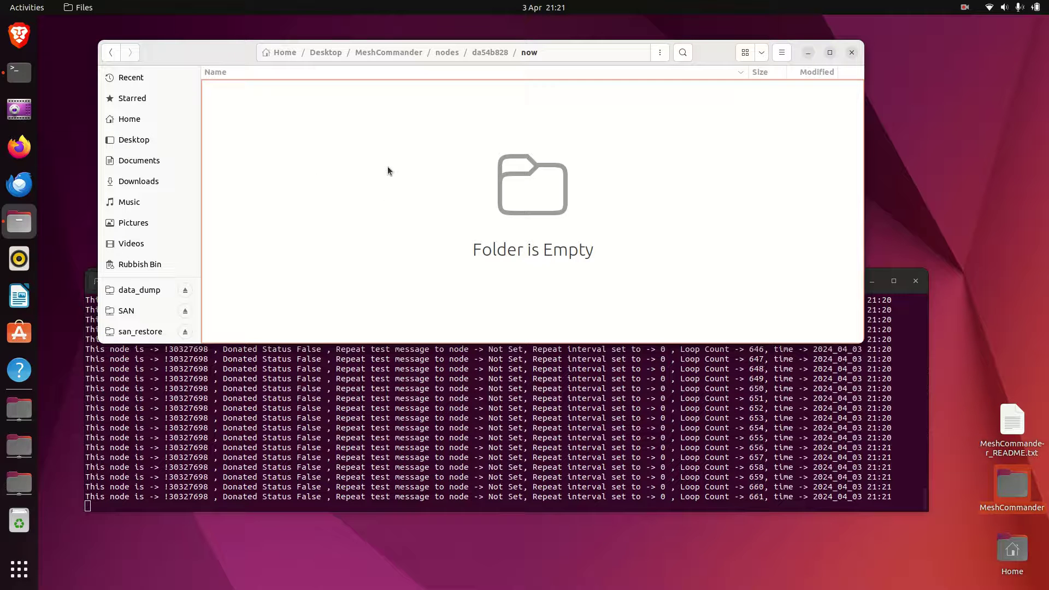
click(489, 51)
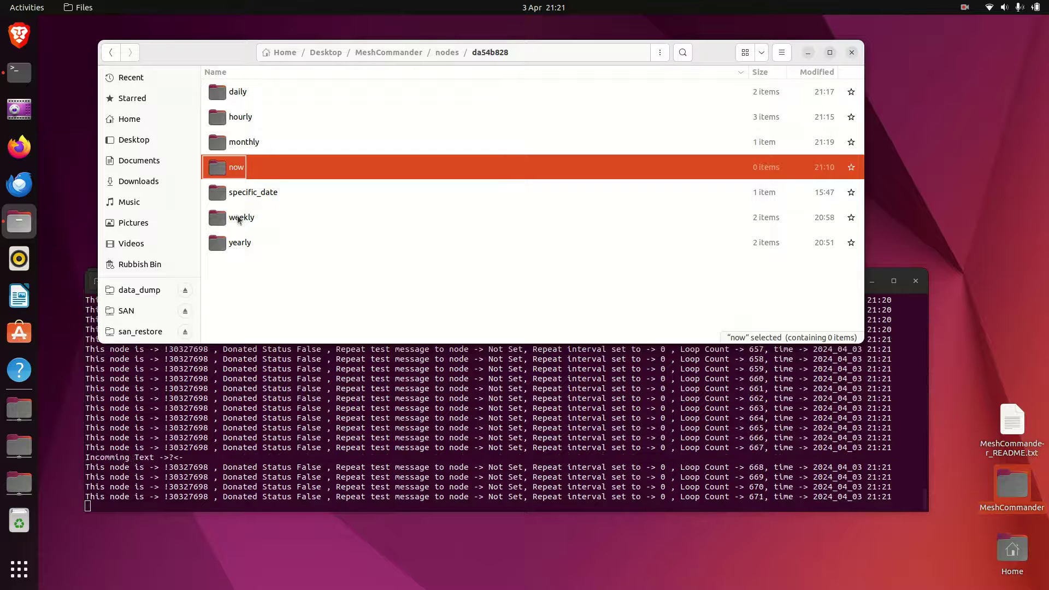
double_click(249, 193)
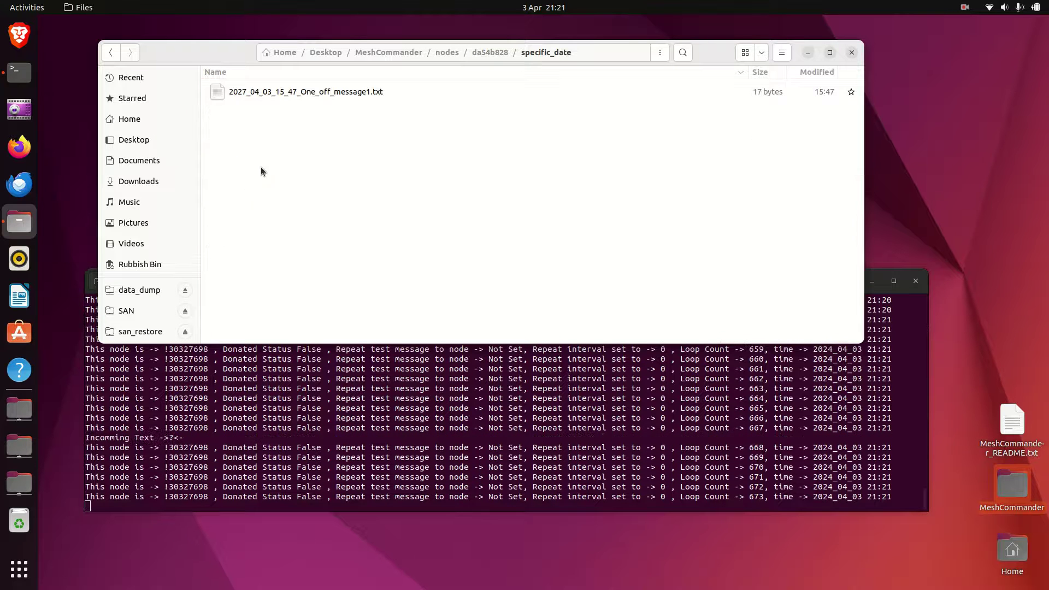
right_click(284, 93)
click(330, 144)
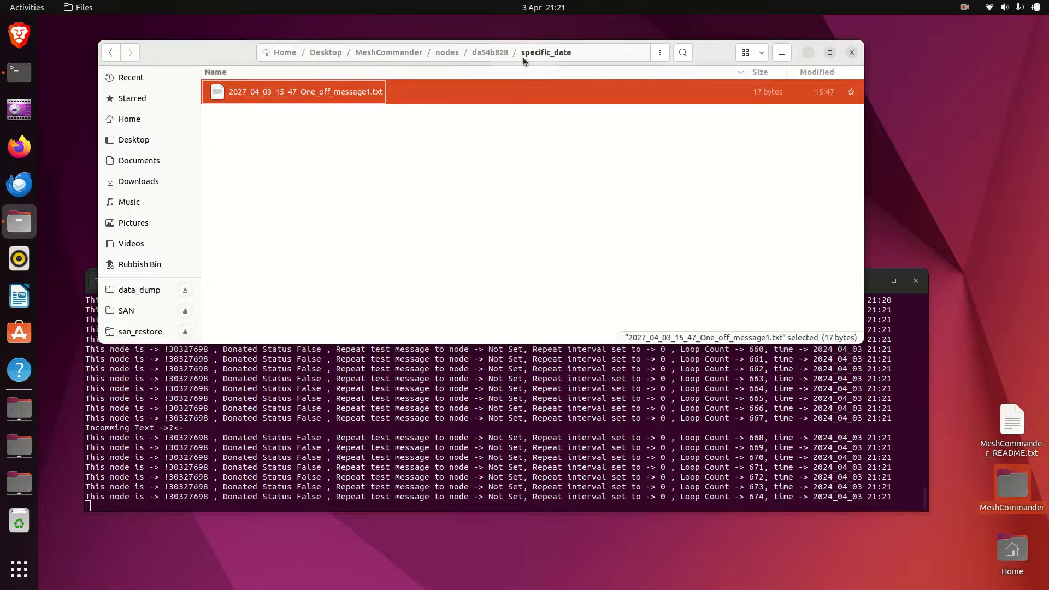
- Paste the one-off message file into the da54b828 node's now folder
click(498, 55)
double_click(285, 165)
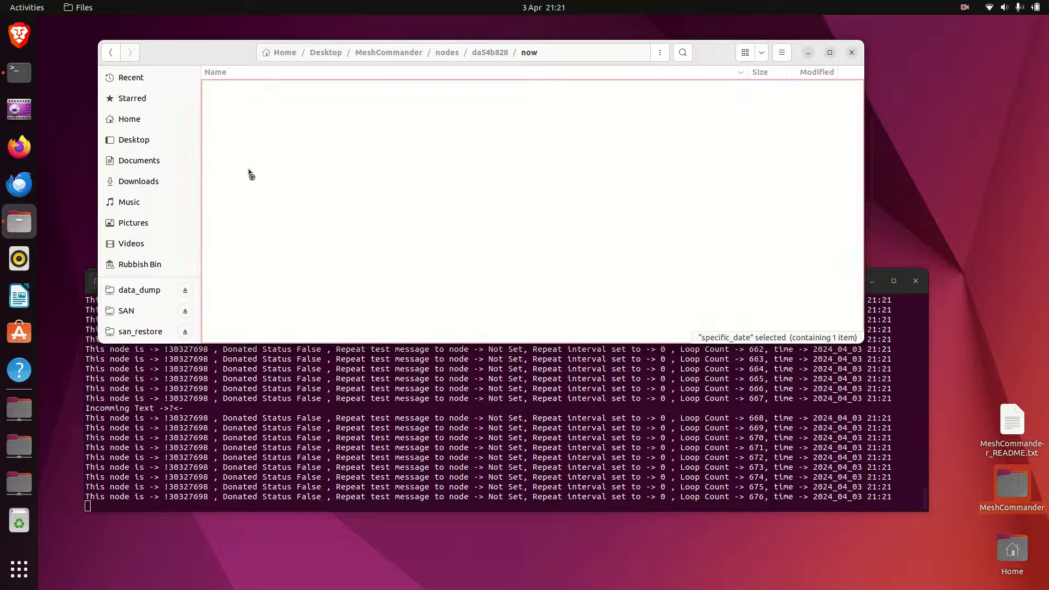
right_click(369, 169)
click(404, 200)
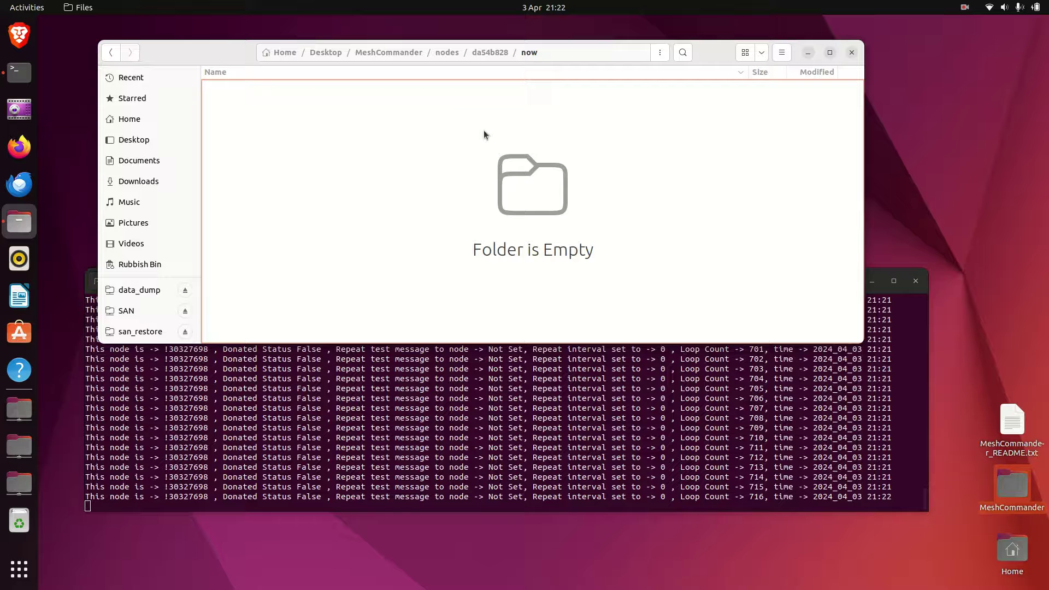
- Move up to MeshCommander and look inside the channels and longfast channel folders
click(482, 53)
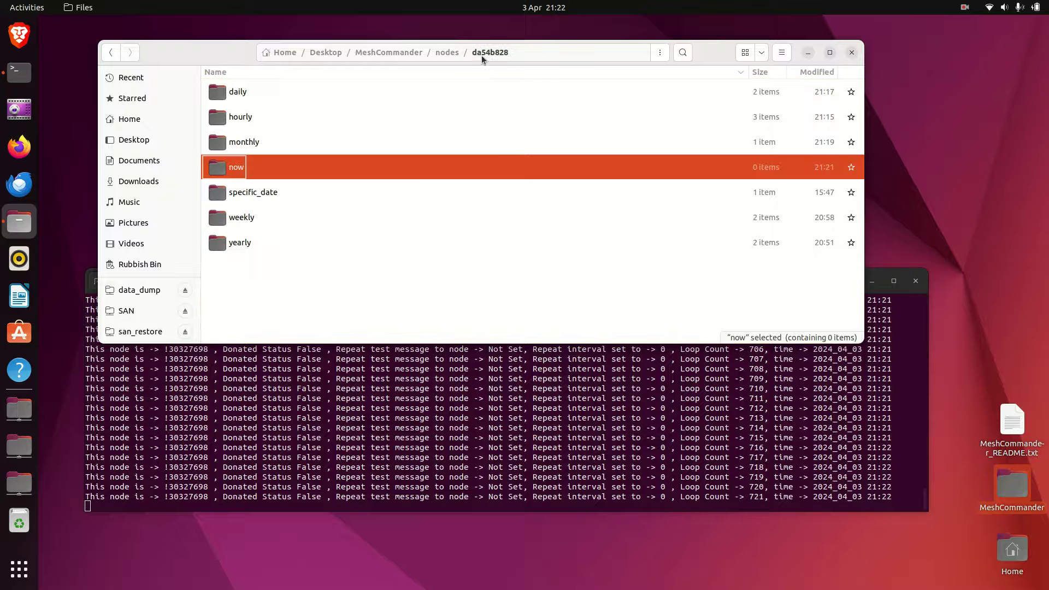
click(442, 54)
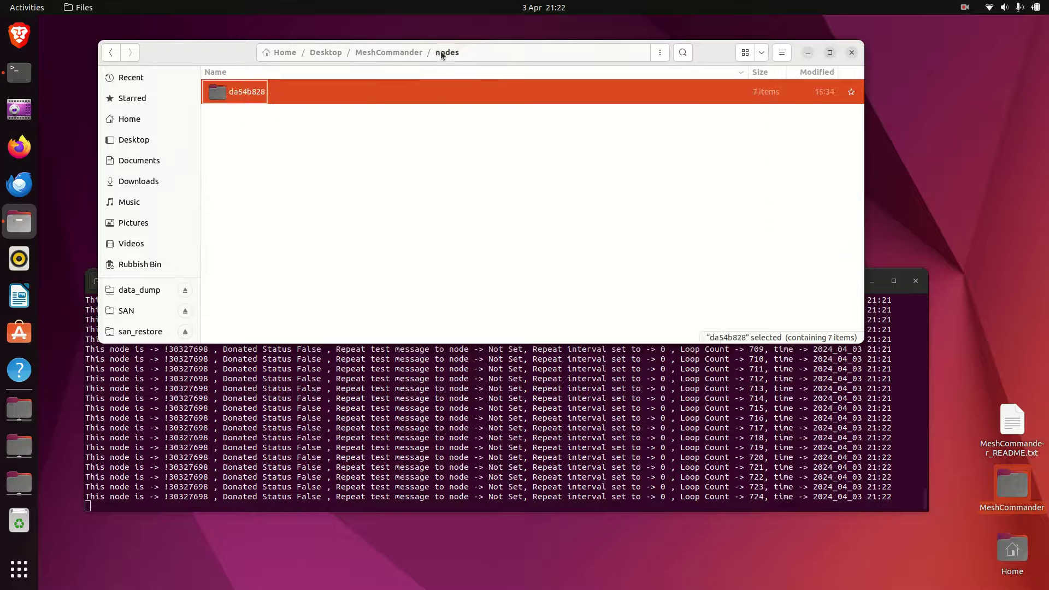
click(235, 146)
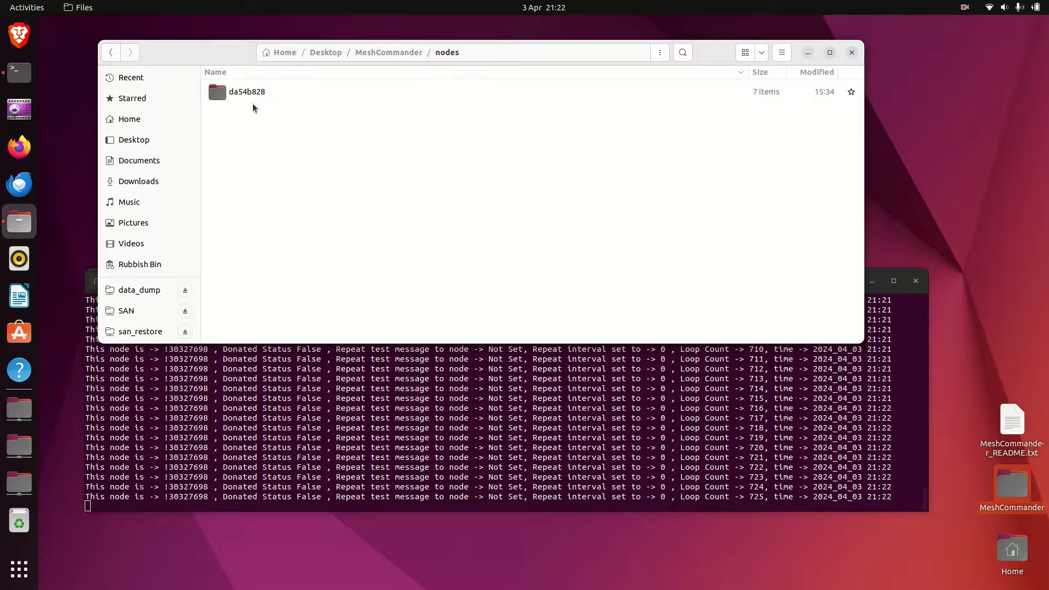
click(398, 54)
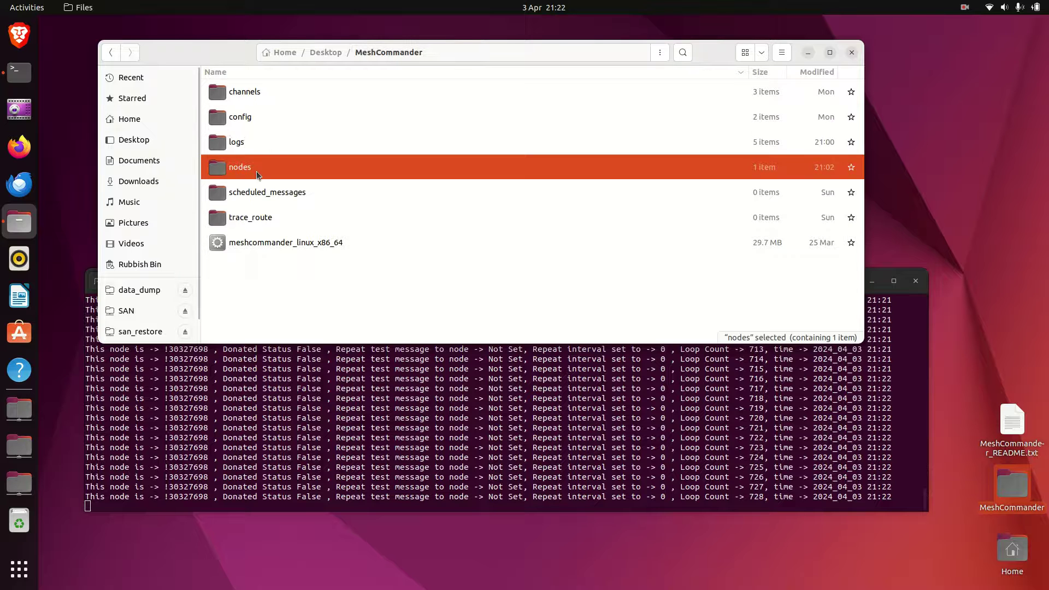
double_click(244, 93)
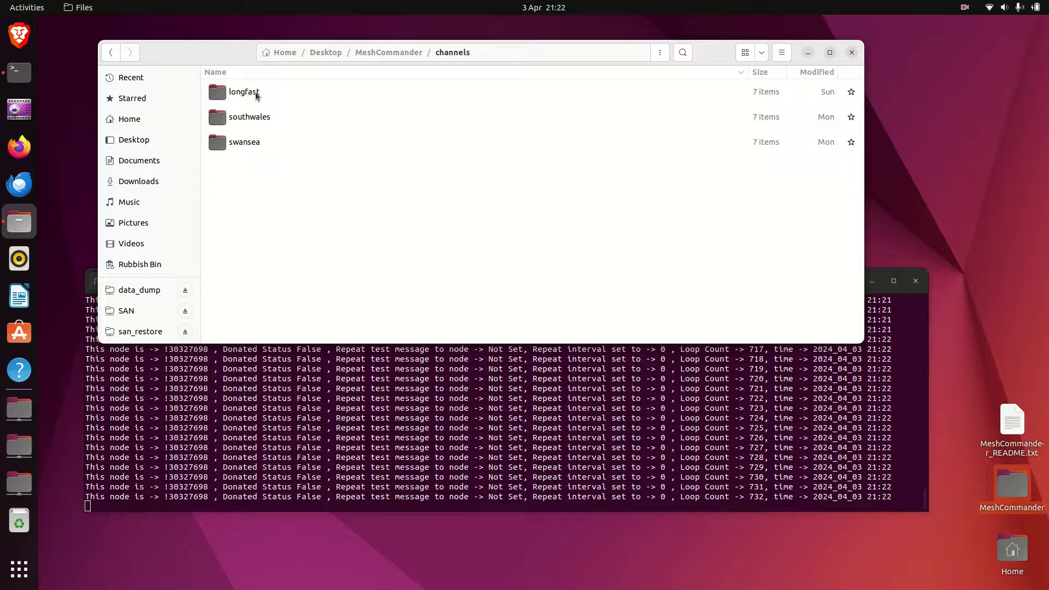
double_click(244, 92)
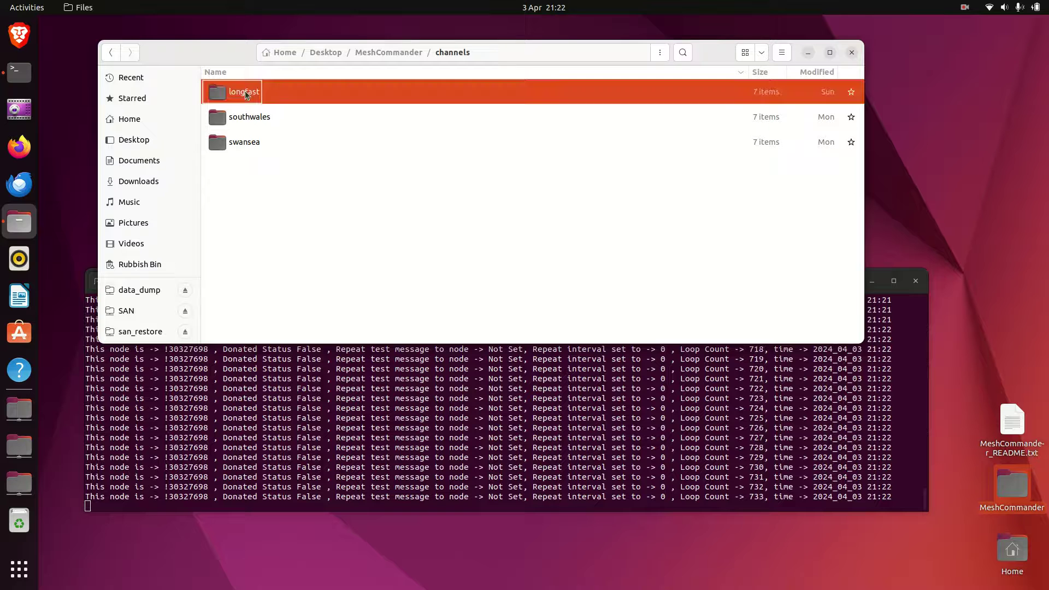
click(448, 53)
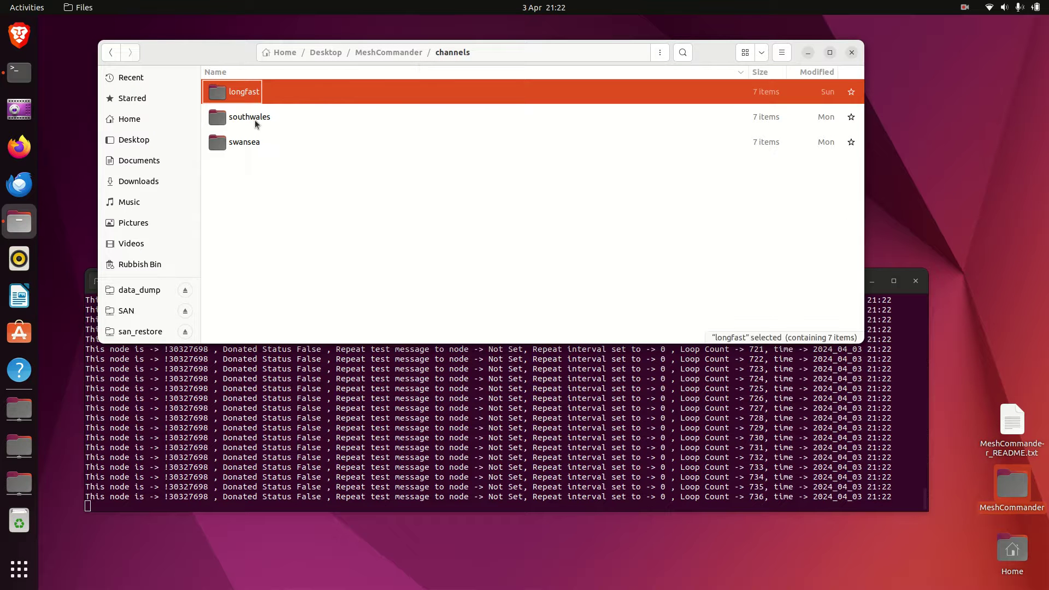
- Look over the southwales and swansea channel folders, then return to the Desktop folder
click(255, 124)
click(259, 143)
click(260, 126)
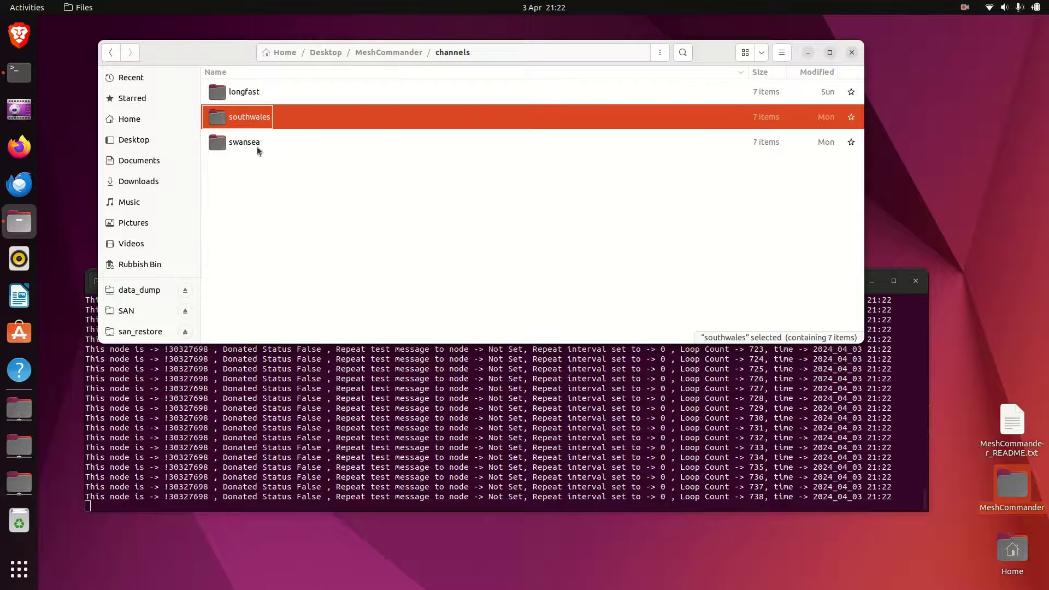
click(257, 146)
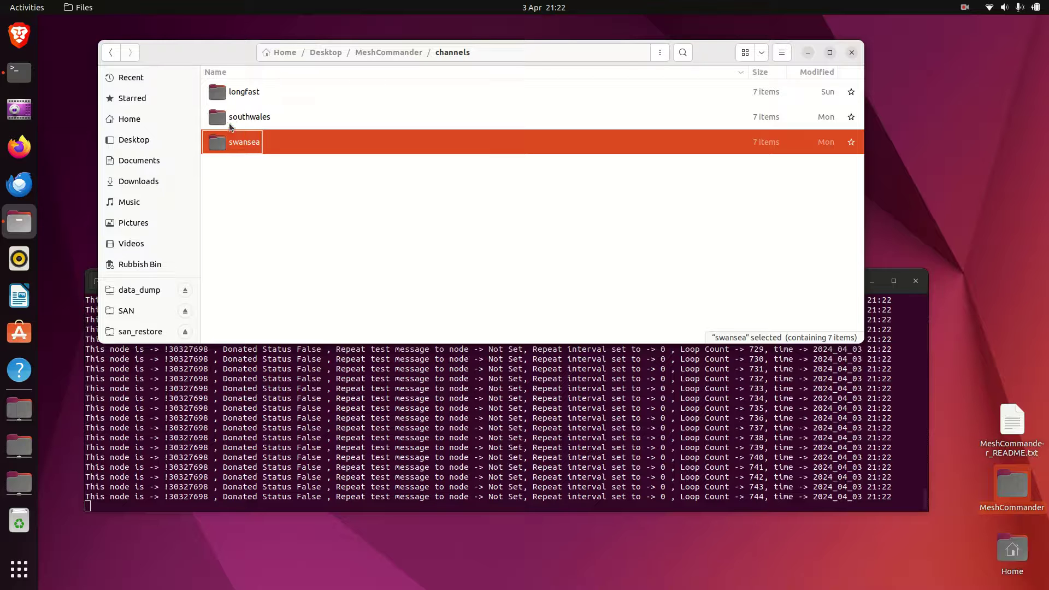
click(257, 177)
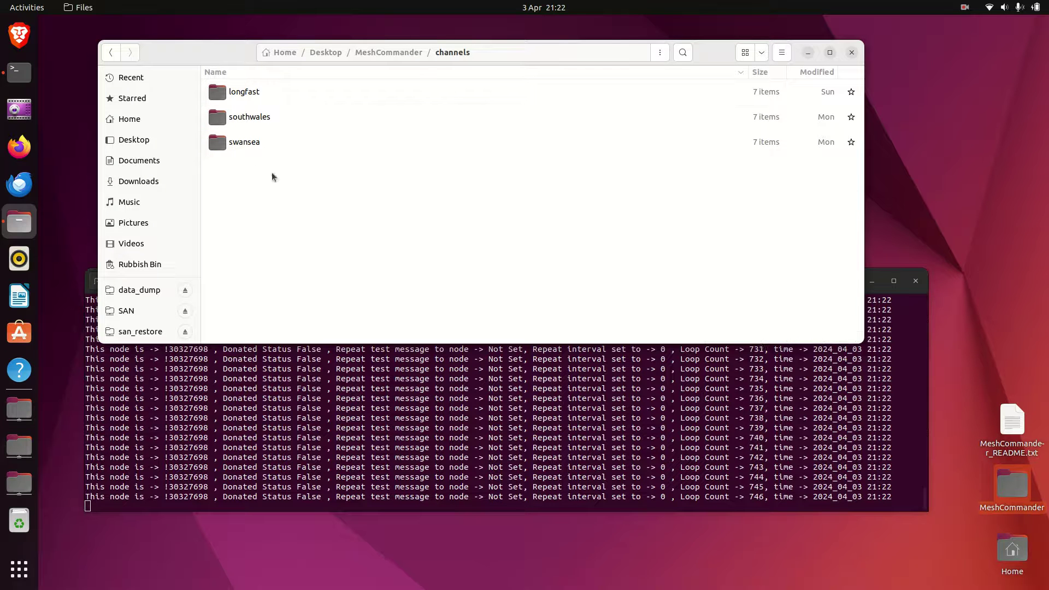
click(374, 54)
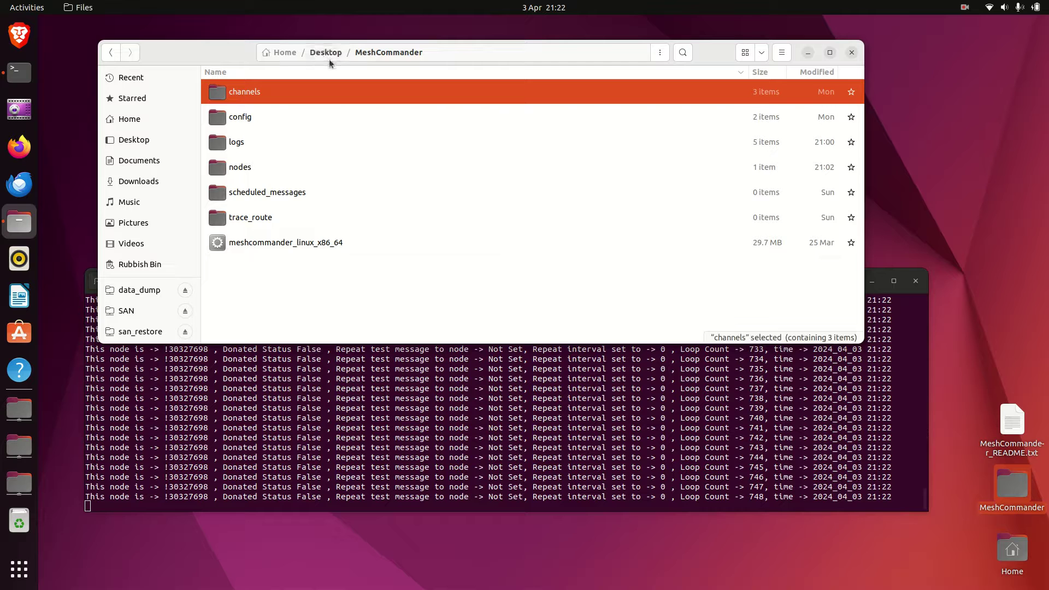
click(322, 52)
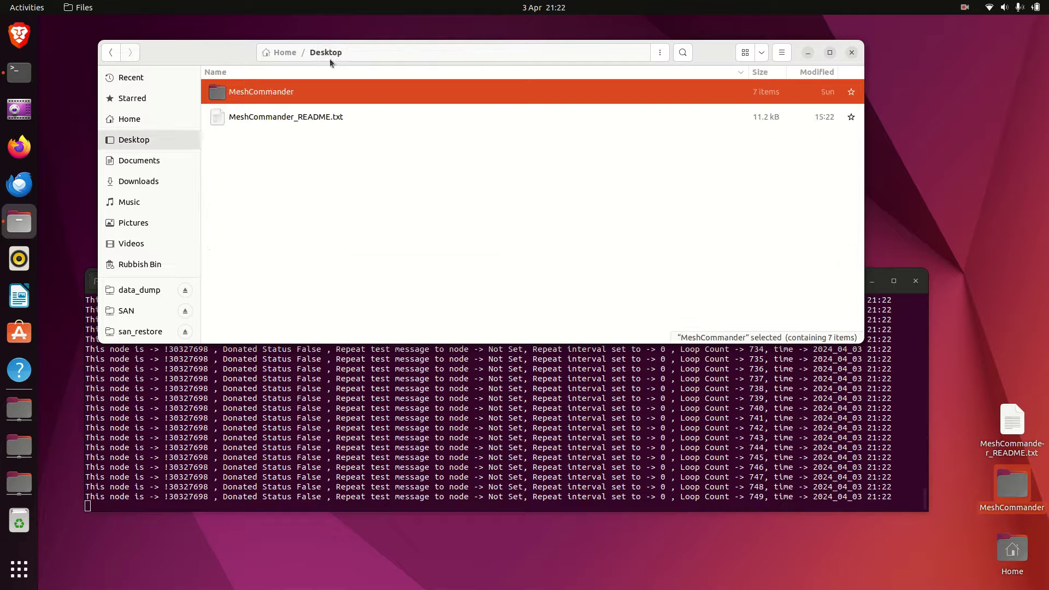
click(629, 244)
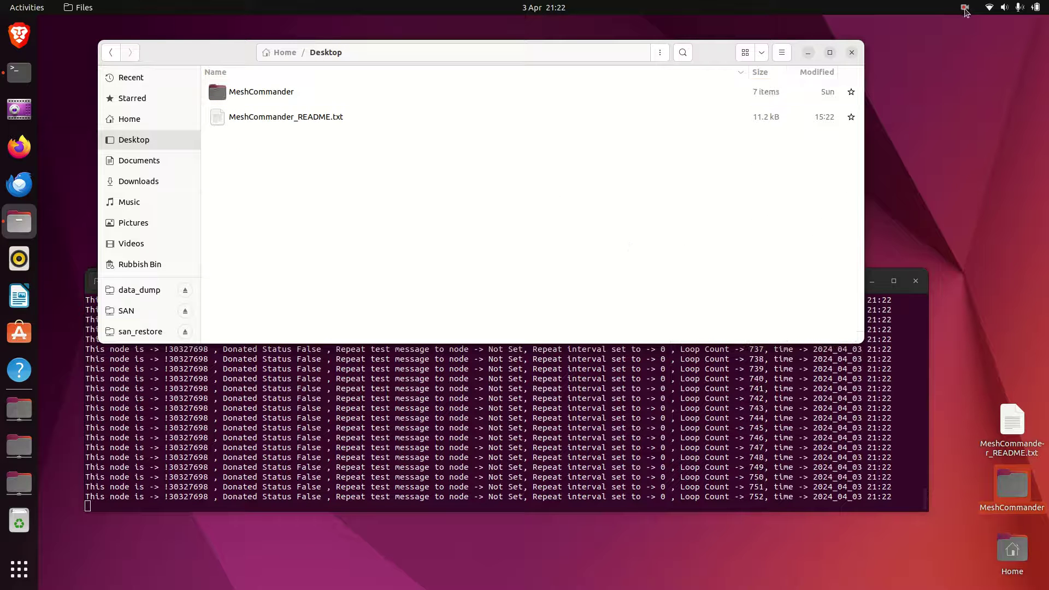